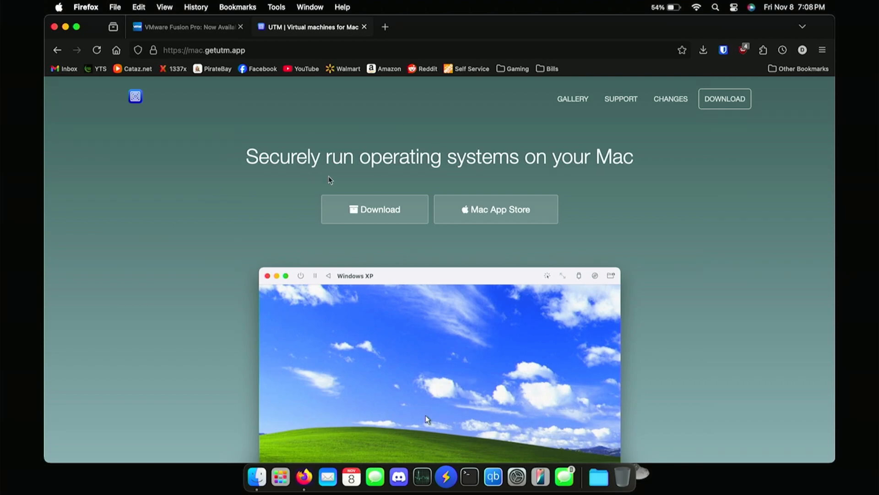
Step: Download UTM for Mac, open UTM.dmg and copy the UTM app into the Applications folder
{"action": "left_click", "coordinate": [358, 211]}
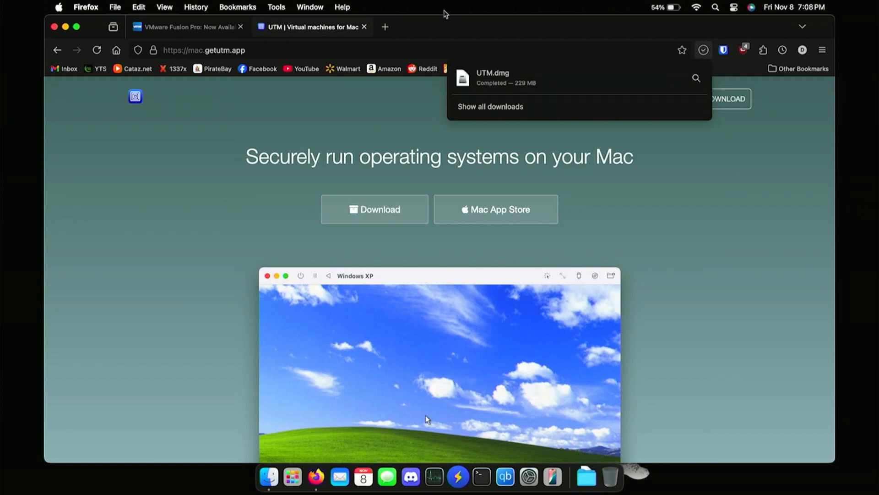
{"action": "left_click", "coordinate": [471, 81]}
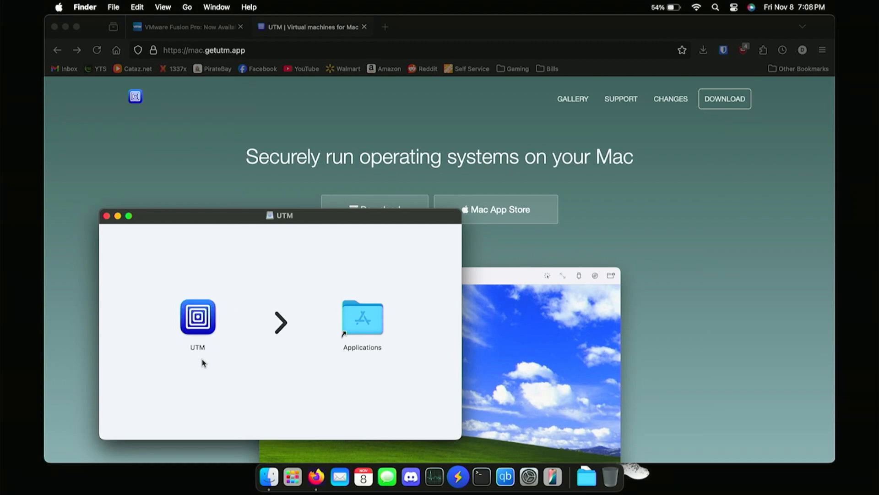
{"action": "left_click", "coordinate": [192, 321]}
{"action": "left_click_drag", "start_coordinate": [192, 322], "coordinate": [362, 326]}
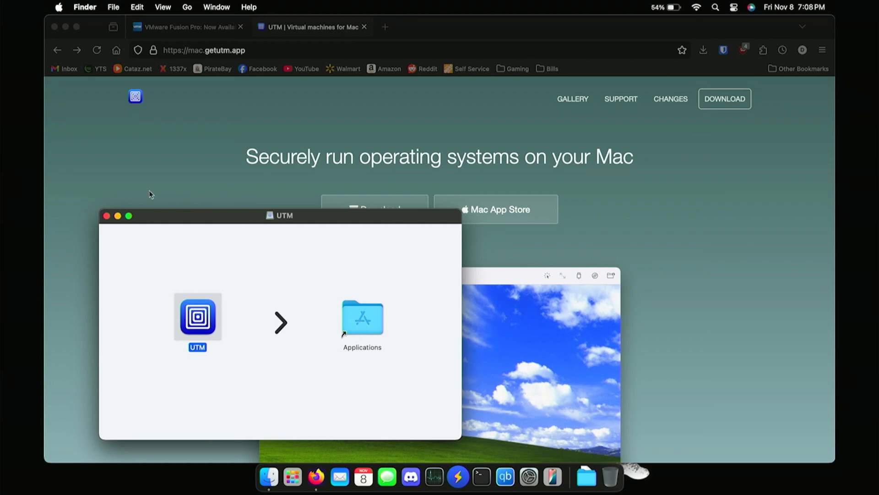
{"action": "left_click", "coordinate": [107, 215]}
Step: Launch the newly installed UTM app and confirm opening it
{"action": "left_click", "coordinate": [292, 476]}
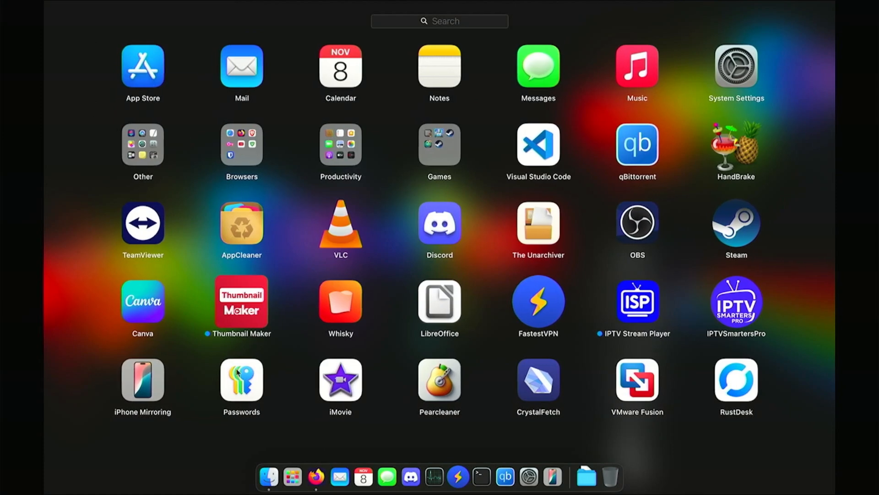
{"action": "scroll", "coordinate": [286, 423], "scroll_direction": "right", "scroll_amount": 5}
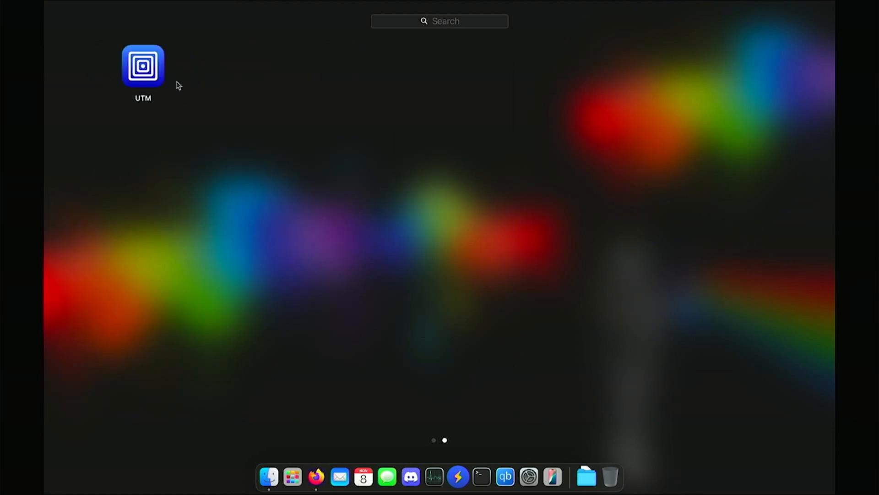
{"action": "left_click", "coordinate": [157, 73]}
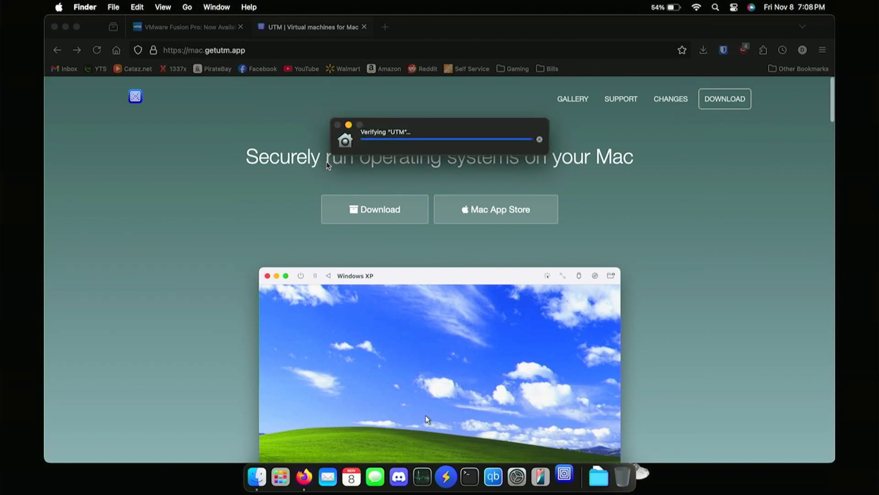
{"action": "left_click", "coordinate": [470, 219]}
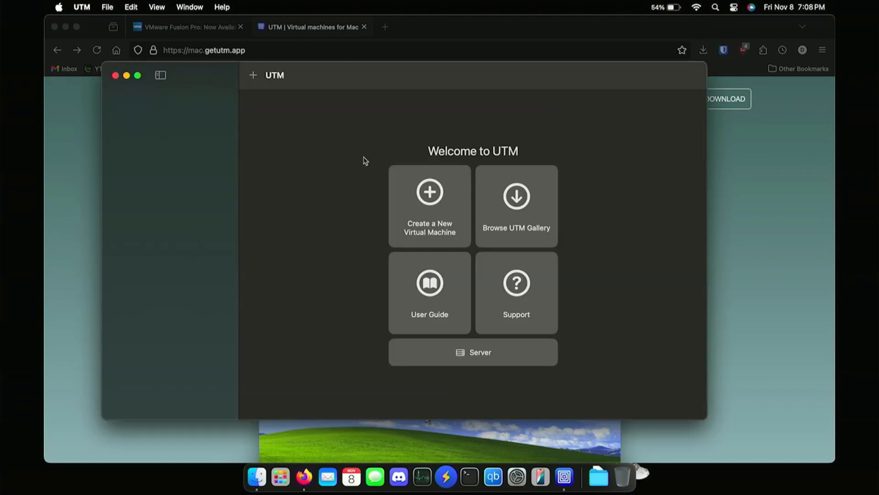
{"action": "left_click_drag", "start_coordinate": [356, 89], "coordinate": [379, 92]}
Step: Return to Firefox and look through the operating systems offered in the UTM gallery
{"action": "left_click", "coordinate": [760, 196]}
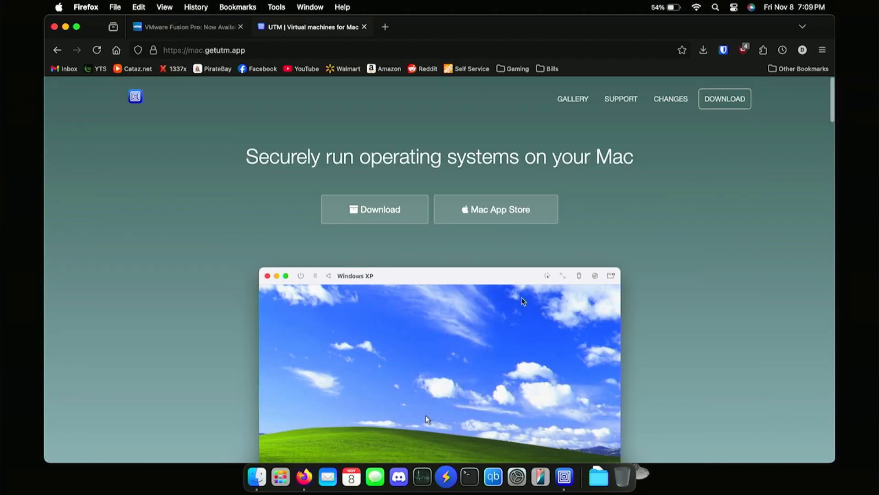
{"action": "left_click", "coordinate": [568, 100]}
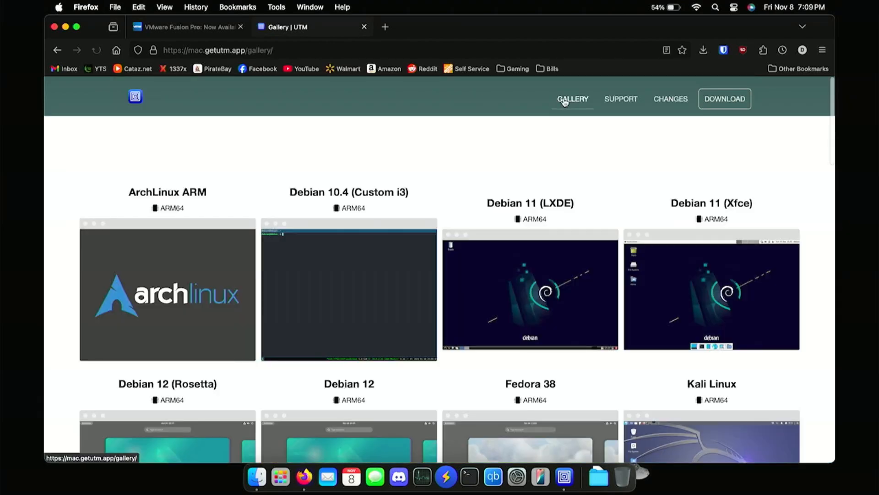
{"action": "scroll", "coordinate": [411, 174], "scroll_direction": "down", "scroll_amount": 10}
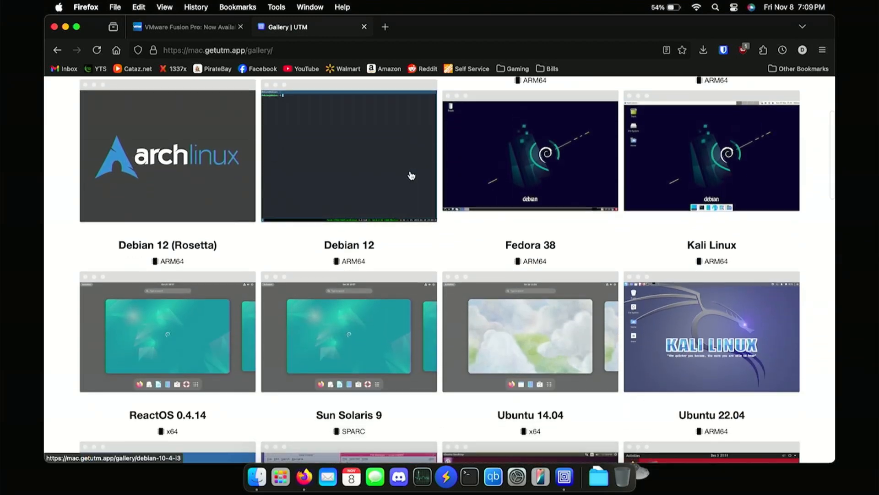
{"action": "scroll", "coordinate": [411, 175], "scroll_direction": "down", "scroll_amount": 8}
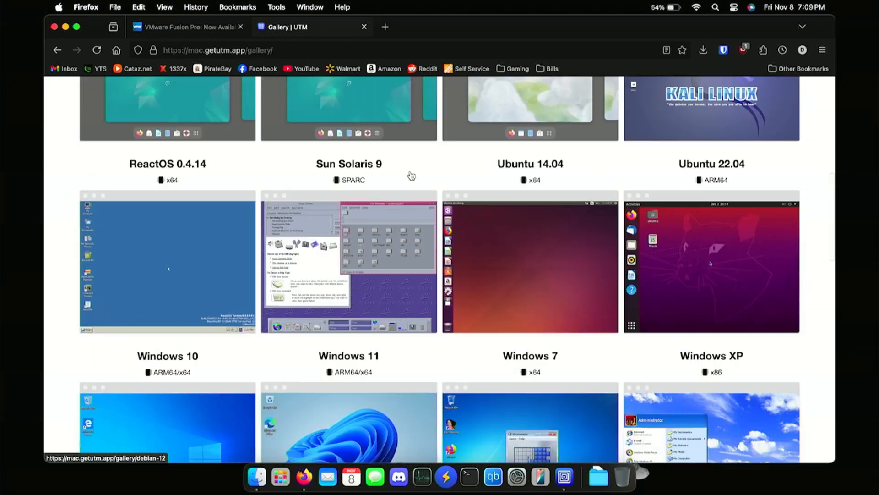
{"action": "scroll", "coordinate": [411, 175], "scroll_direction": "down", "scroll_amount": 5}
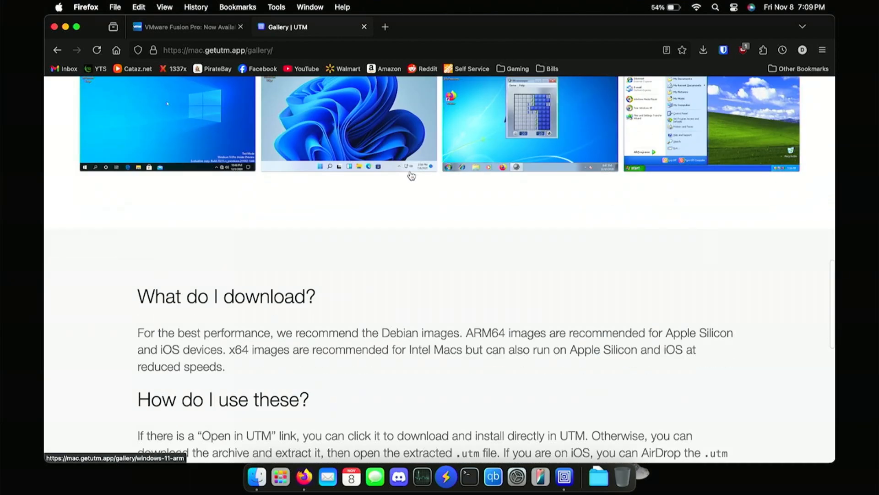
{"action": "scroll", "coordinate": [412, 175], "scroll_direction": "up", "scroll_amount": 15}
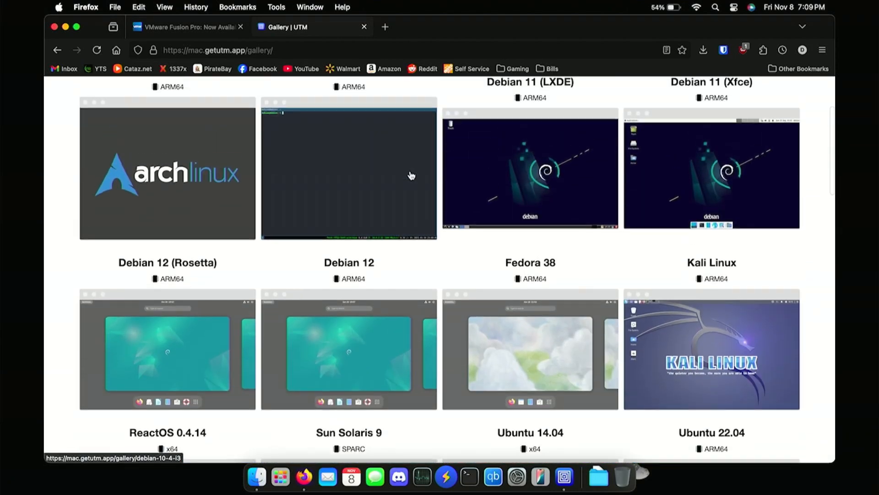
{"action": "scroll", "coordinate": [412, 174], "scroll_direction": "down", "scroll_amount": 8}
{"action": "scroll", "coordinate": [461, 367], "scroll_direction": "down", "scroll_amount": 6}
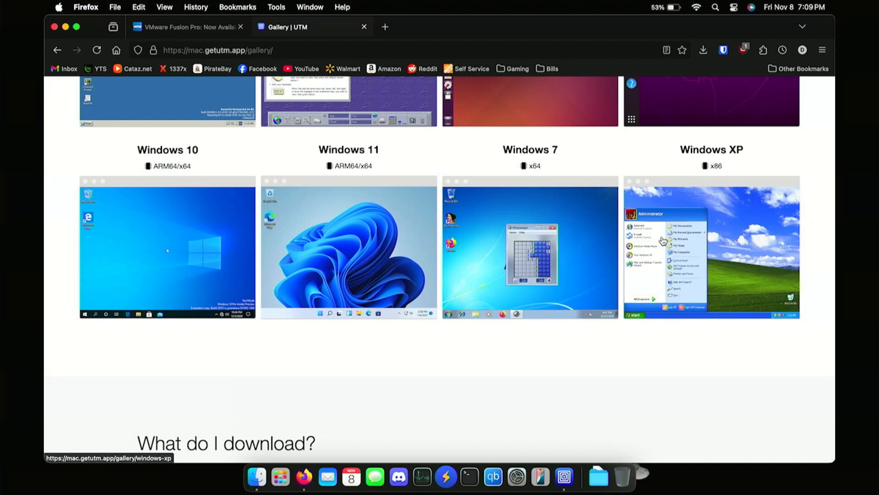
{"action": "scroll", "coordinate": [371, 257], "scroll_direction": "up", "scroll_amount": 3}
{"action": "scroll", "coordinate": [371, 259], "scroll_direction": "down", "scroll_amount": 4}
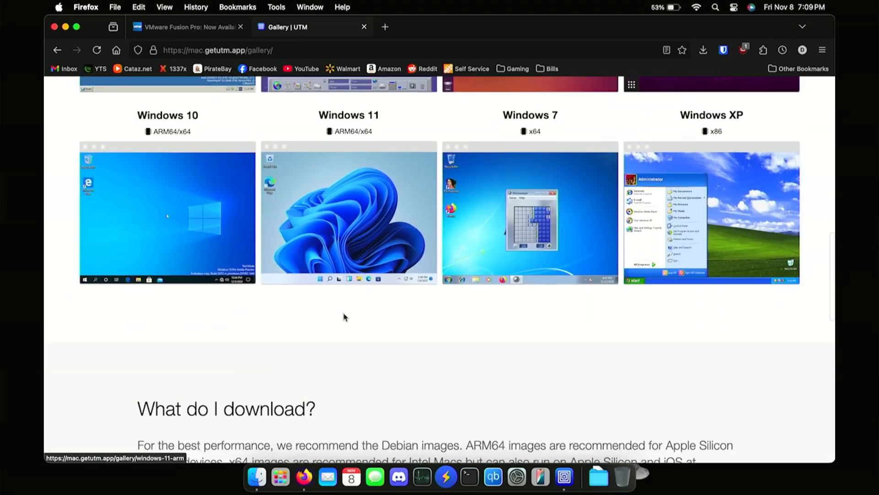
Step: Open the Windows 11 gallery entry and read the CrystalFetch section of its installation guide
{"action": "left_click", "coordinate": [347, 239]}
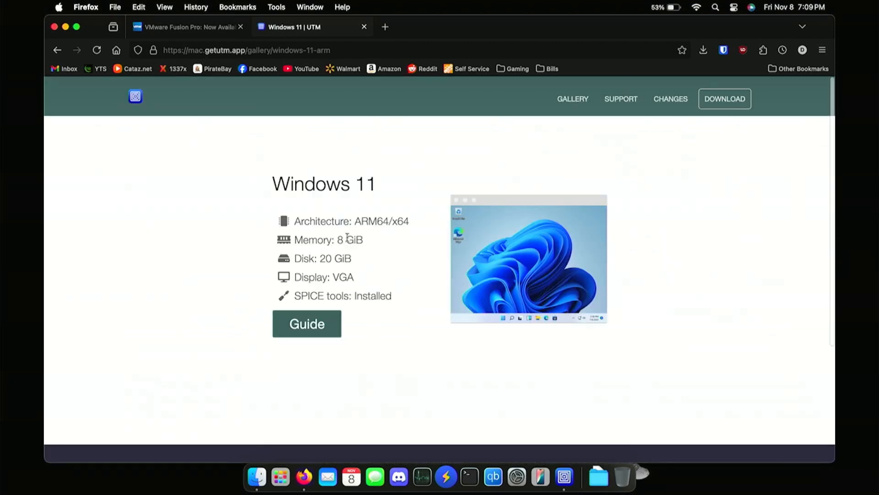
{"action": "scroll", "coordinate": [347, 239], "scroll_direction": "down", "scroll_amount": 5}
{"action": "scroll", "coordinate": [347, 239], "scroll_direction": "up", "scroll_amount": 5}
{"action": "left_click", "coordinate": [304, 324]}
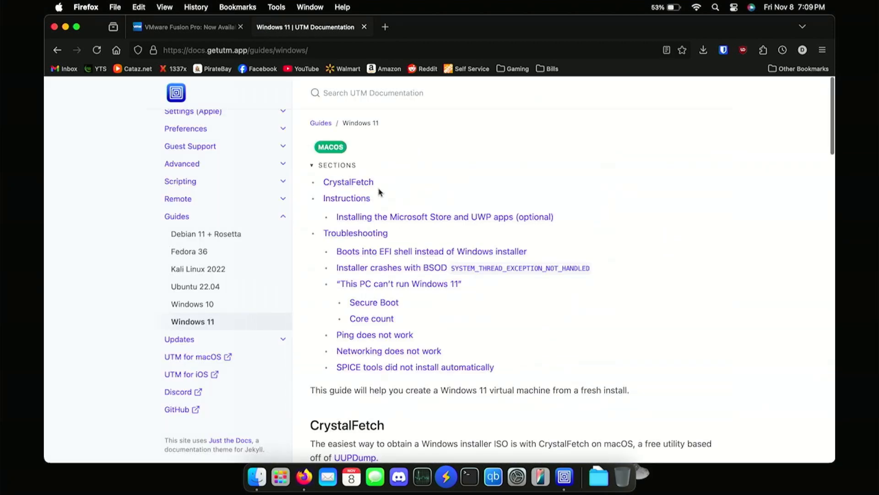
{"action": "scroll", "coordinate": [379, 192], "scroll_direction": "down", "scroll_amount": 5}
{"action": "scroll", "coordinate": [379, 192], "scroll_direction": "down", "scroll_amount": 4}
{"action": "scroll", "coordinate": [379, 193], "scroll_direction": "up", "scroll_amount": 3}
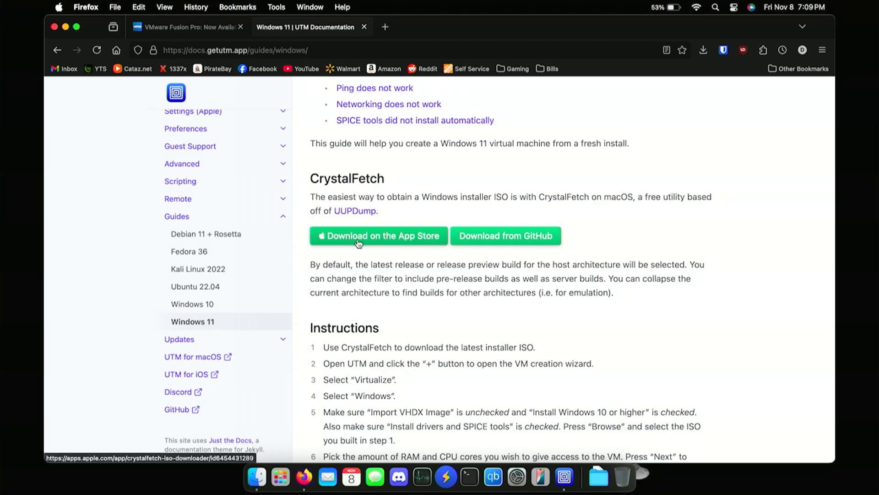
Step: View the CrystalFetch ISO Downloader page in the App Store and launch the installed CrystalFetch app
{"action": "left_click", "coordinate": [410, 242]}
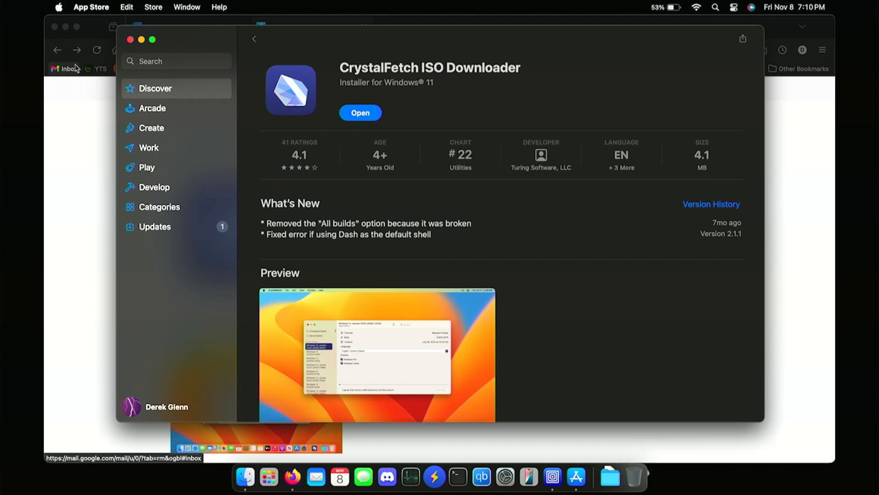
{"action": "left_click", "coordinate": [130, 40]}
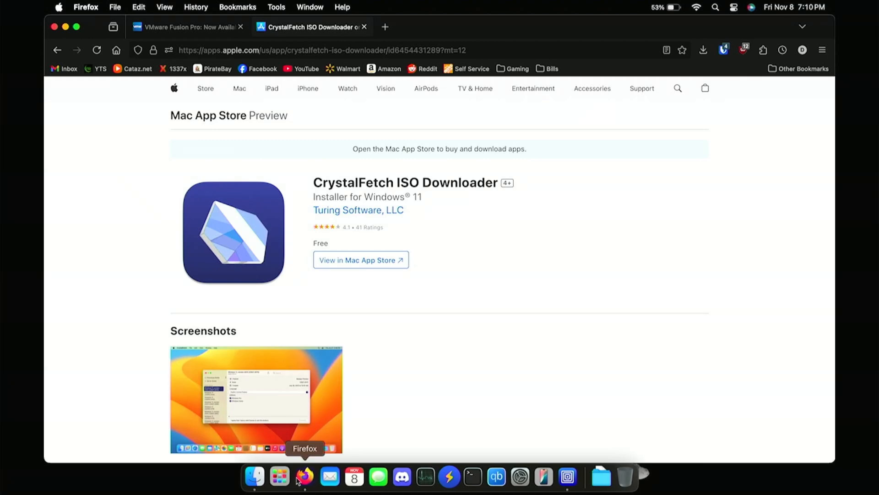
{"action": "left_click", "coordinate": [280, 477]}
{"action": "scroll", "coordinate": [366, 338], "scroll_direction": "left", "scroll_amount": 3}
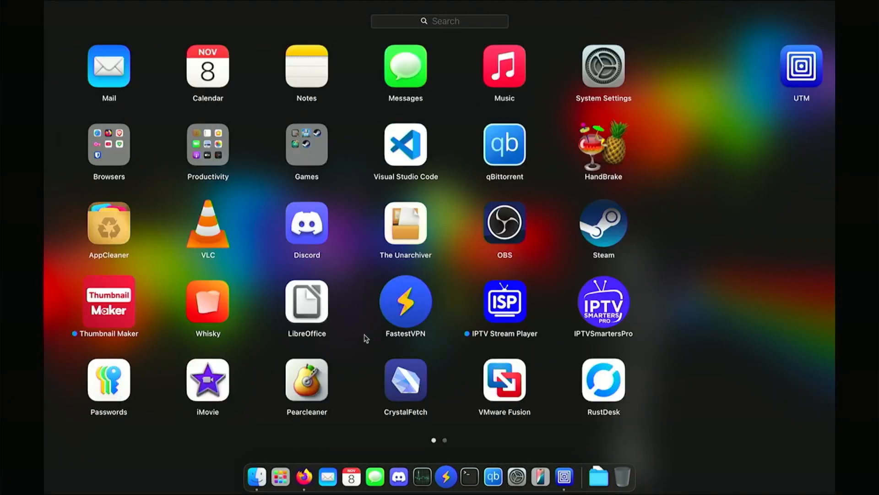
{"action": "left_click", "coordinate": [543, 391]}
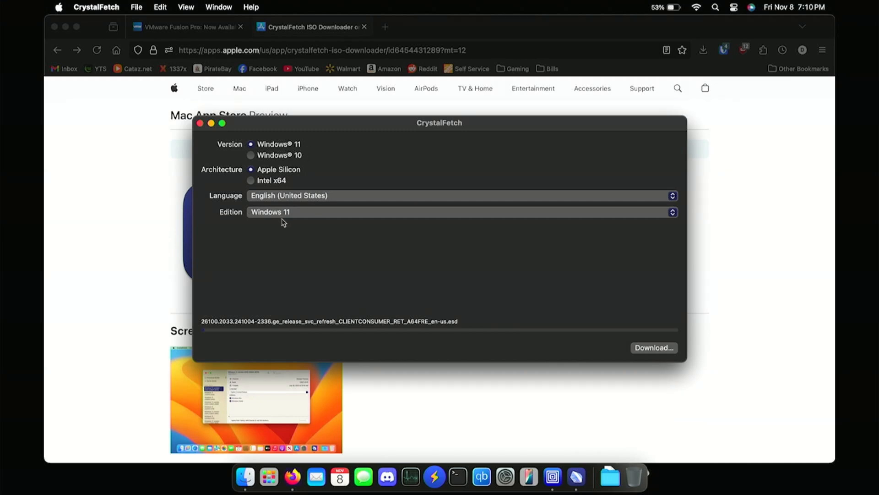
Step: Select Windows 10 as the installer version in CrystalFetch and start creating a new virtual machine in UTM
{"action": "left_click", "coordinate": [251, 155]}
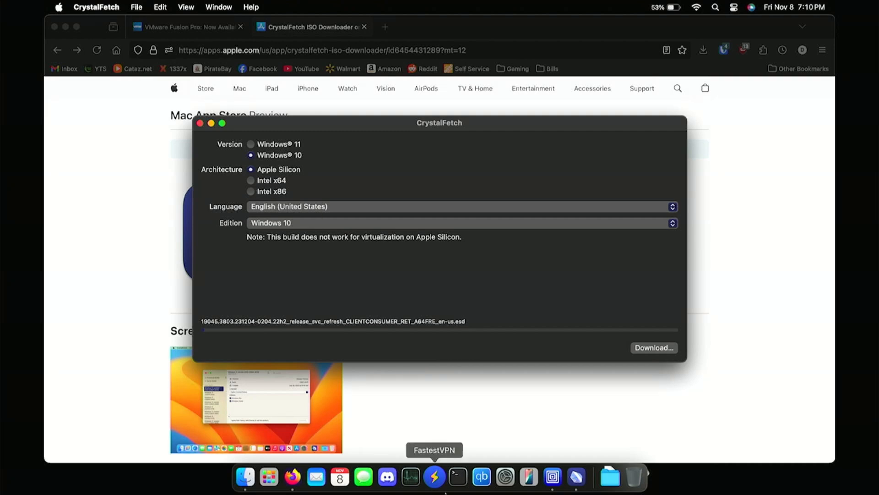
{"action": "left_click", "coordinate": [551, 477]}
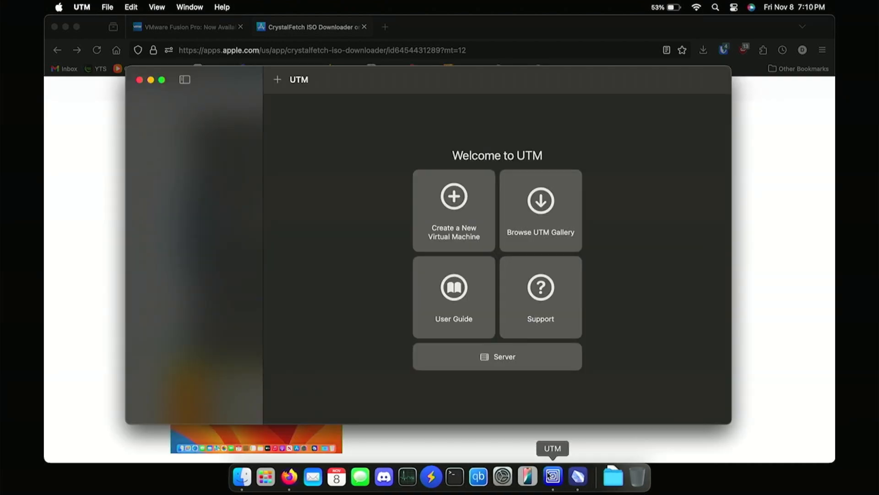
{"action": "left_click", "coordinate": [457, 190]}
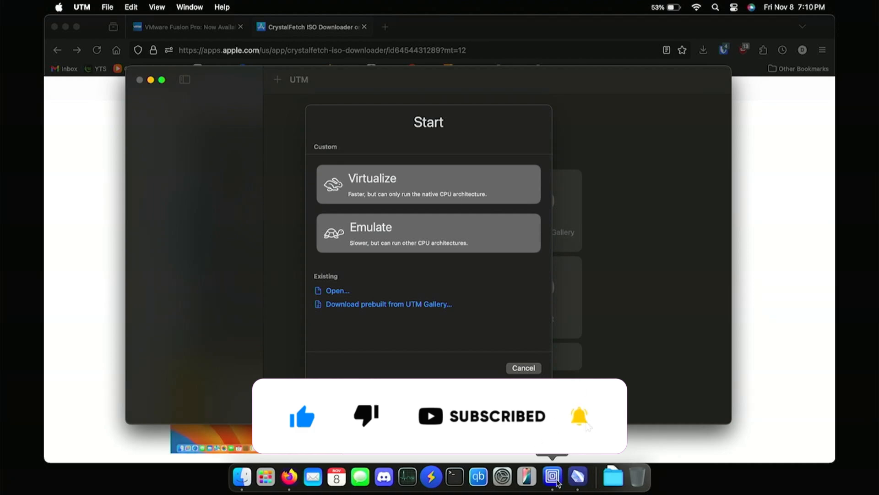
{"action": "left_click", "coordinate": [575, 476]}
{"action": "left_click", "coordinate": [560, 475]}
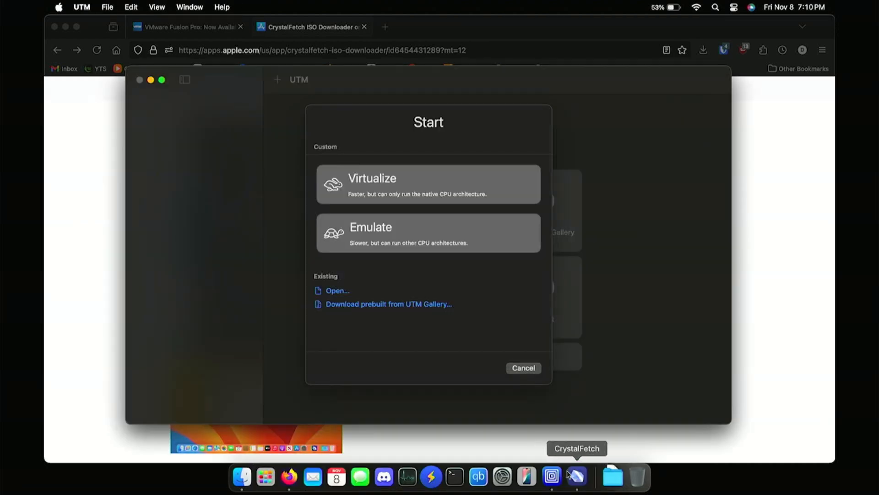
Step: Switch to CrystalFetch, set the version to Windows 11, and download the installer ISO to the Downloads folder
{"action": "left_click", "coordinate": [577, 476]}
{"action": "left_click", "coordinate": [277, 146]}
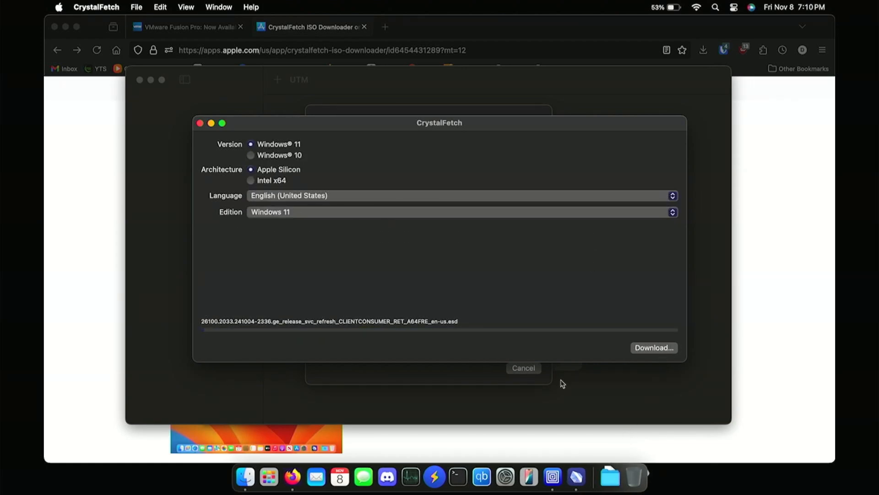
{"action": "left_click", "coordinate": [523, 298]}
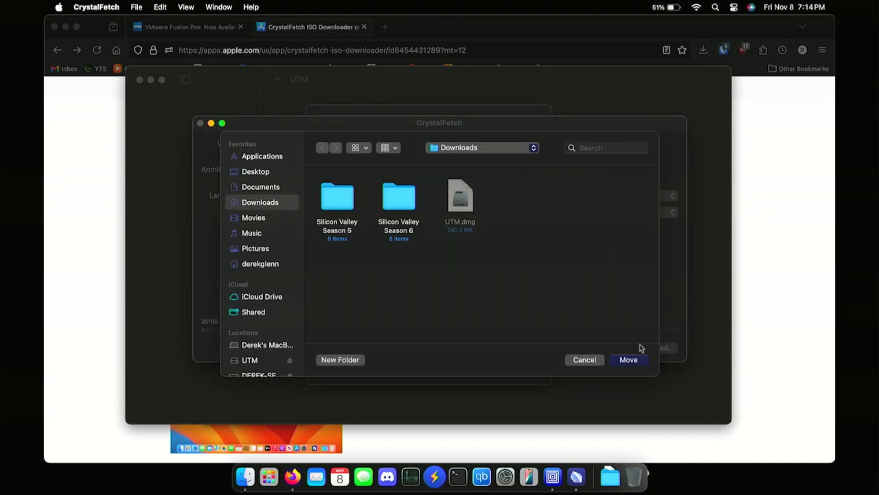
{"action": "left_click", "coordinate": [629, 360]}
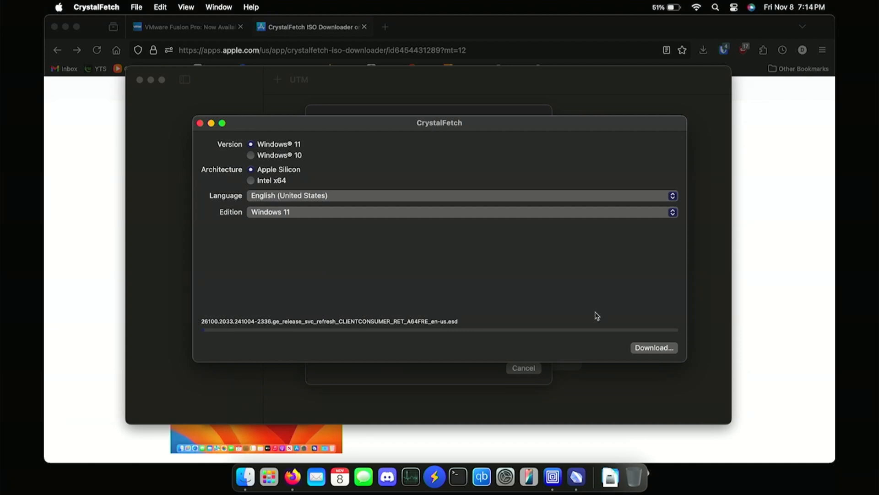
Step: Check the Downloads folder for the Windows 11 ISO and close the CrystalFetch window
{"action": "left_click", "coordinate": [610, 475]}
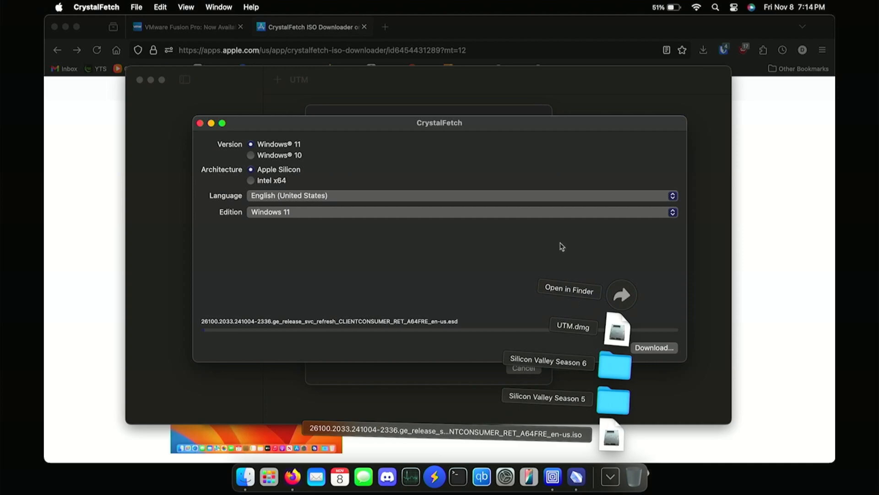
{"action": "left_click", "coordinate": [534, 243]}
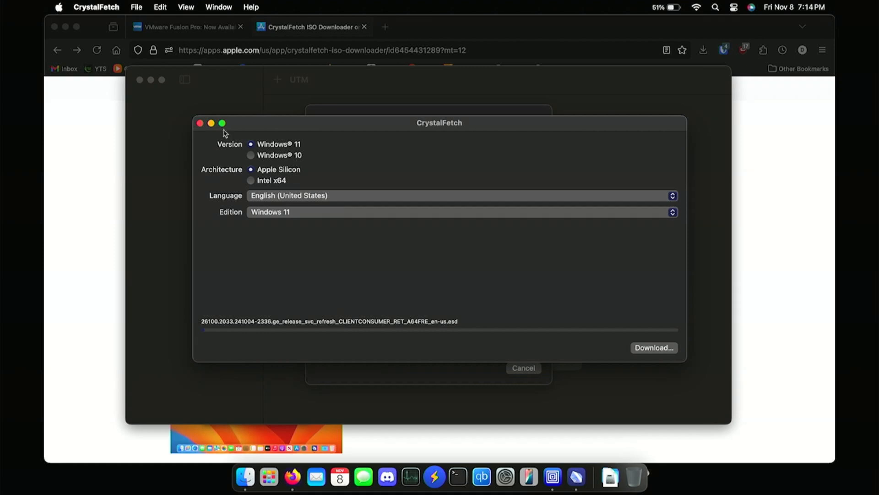
{"action": "left_click", "coordinate": [200, 124]}
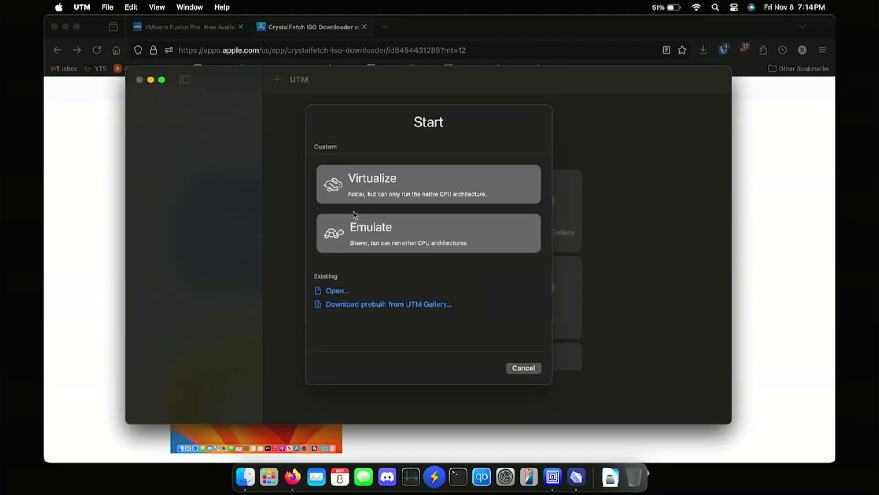
Step: Choose to virtualize Windows and set the 26100.2033 ISO from the Downloads folder as the boot image
{"action": "left_click", "coordinate": [360, 200]}
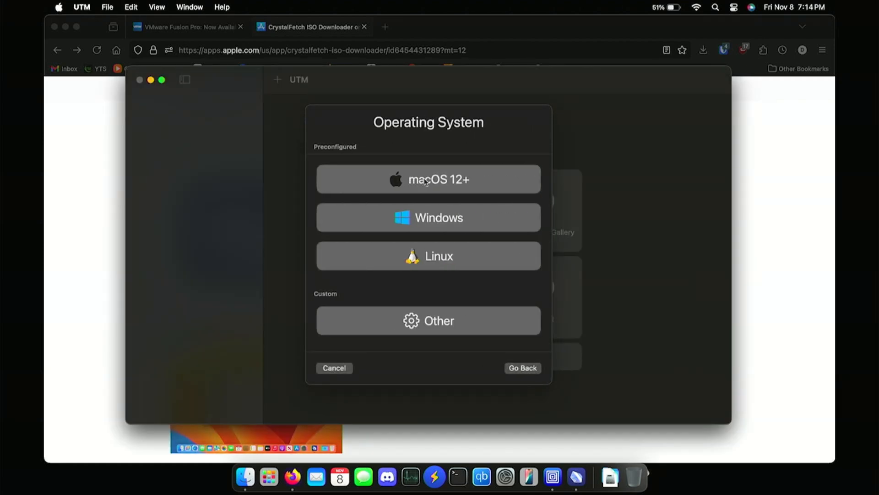
{"action": "left_click", "coordinate": [437, 216]}
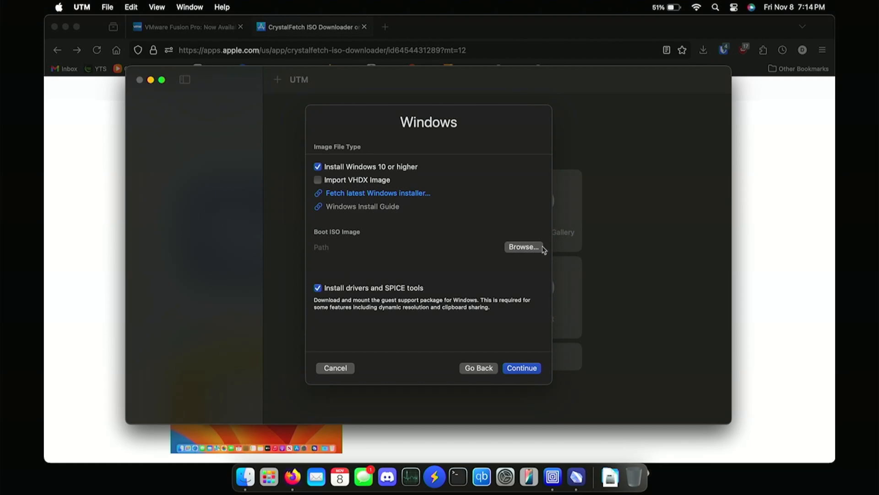
{"action": "left_click", "coordinate": [524, 247]}
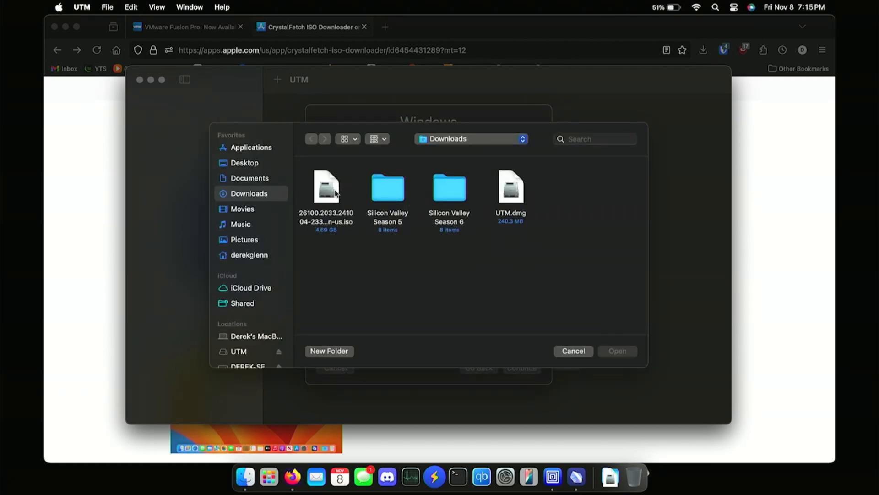
{"action": "double_click", "coordinate": [335, 193]}
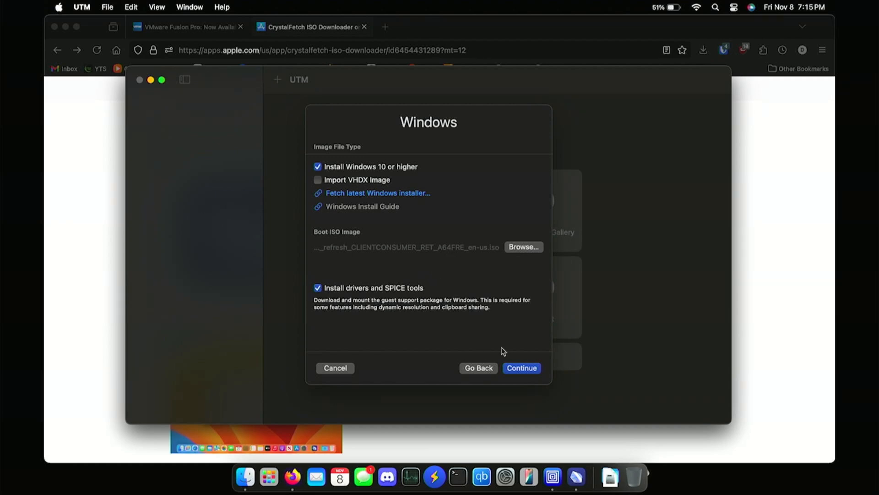
{"action": "left_click", "coordinate": [530, 371]}
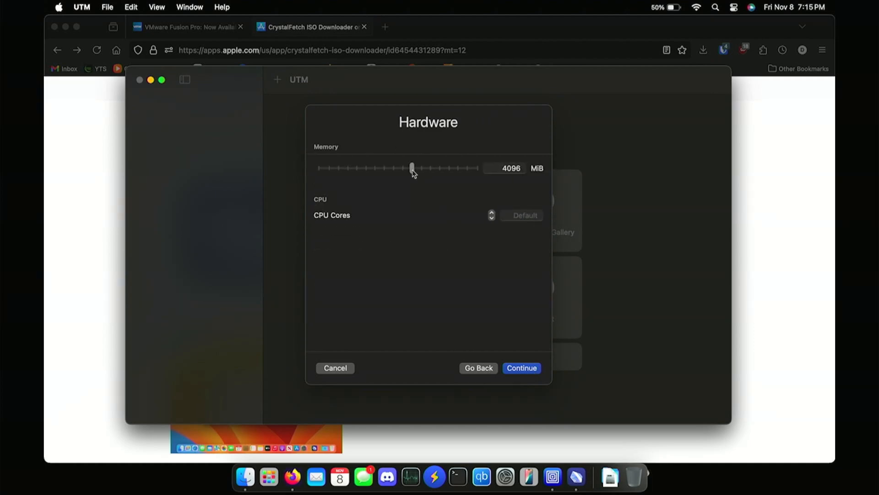
Step: Set the virtual machine's memory to 8 GB and CPU to 4 cores, keeping 64 GiB storage and no shared directory
{"action": "left_click_drag", "start_coordinate": [412, 169], "coordinate": [430, 170]}
{"action": "left_click", "coordinate": [492, 214]}
{"action": "left_click", "coordinate": [522, 368]}
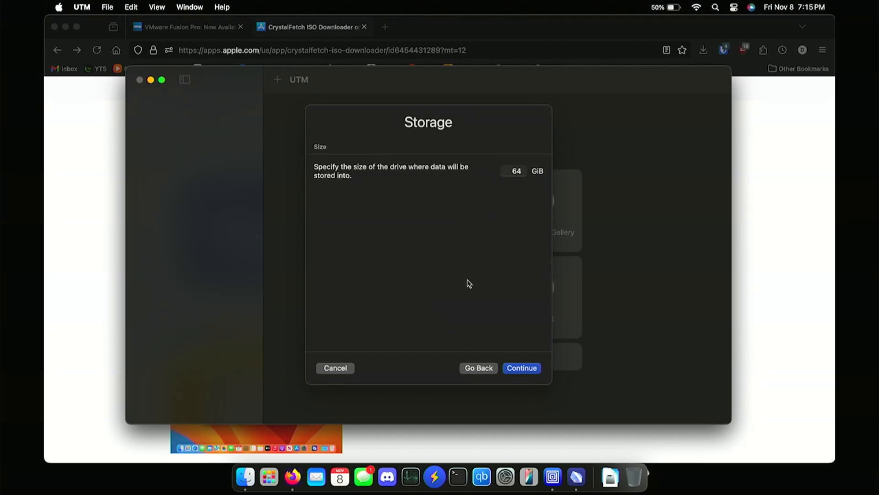
{"action": "left_click", "coordinate": [522, 171]}
{"action": "left_click", "coordinate": [520, 369]}
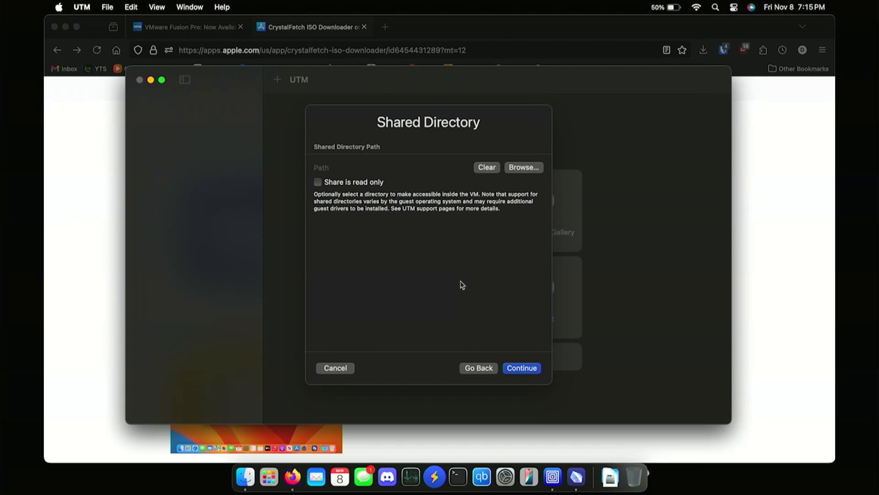
{"action": "left_click", "coordinate": [509, 366]}
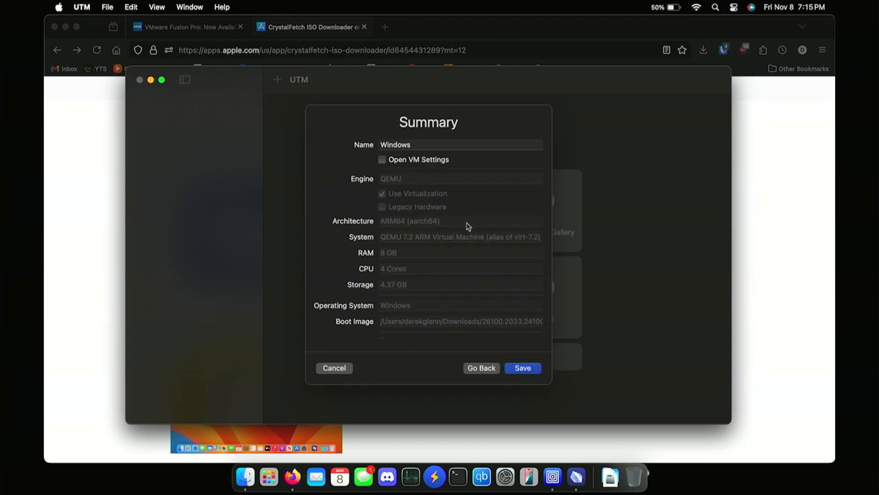
Step: Name the virtual machine Windows11, review its summary and save it
{"action": "left_click", "coordinate": [442, 143]}
{"action": "type", "text": "11"}
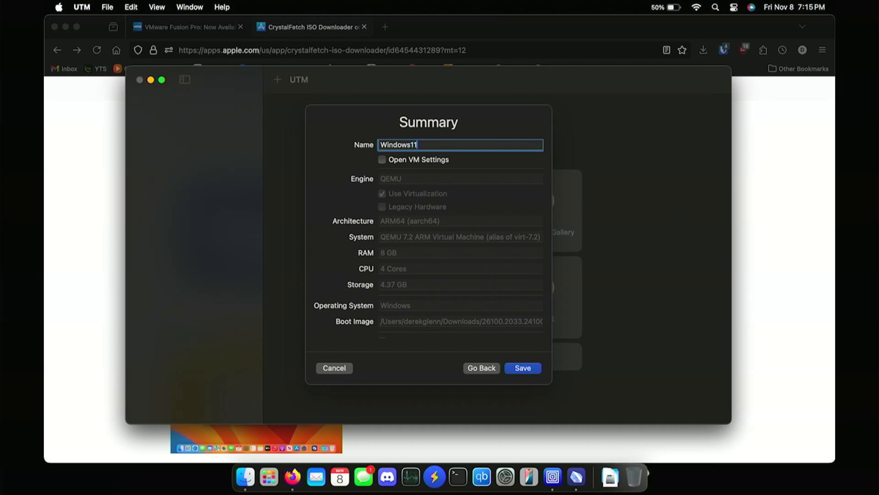
{"action": "scroll", "coordinate": [404, 175], "scroll_direction": "down", "scroll_amount": 2}
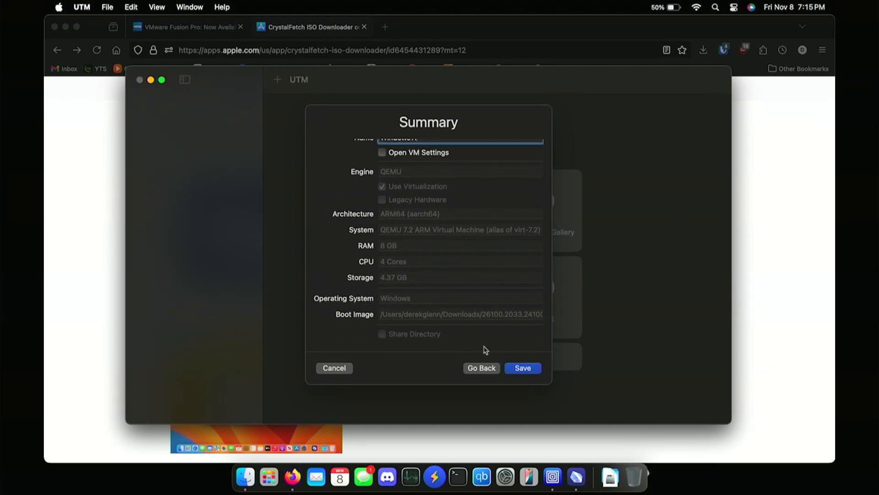
{"action": "left_click", "coordinate": [524, 368]}
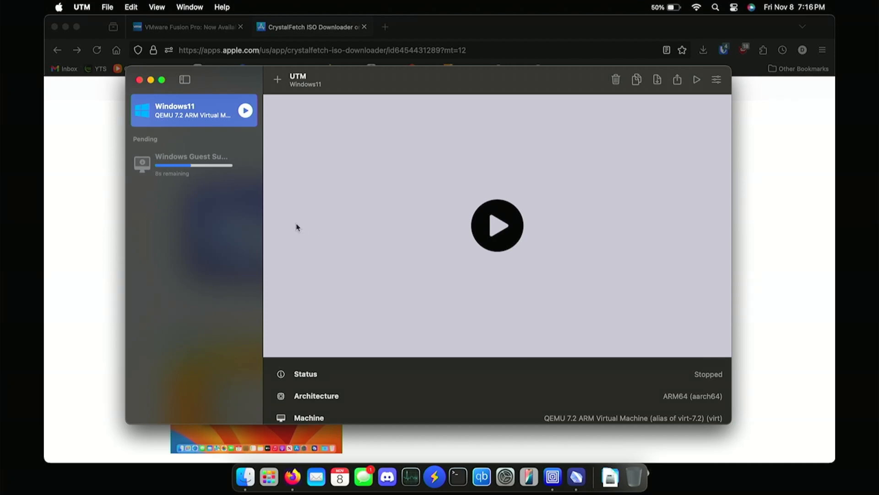
Step: Start the Windows11 virtual machine in full screen and boot it from the installer image
{"action": "mouse_move", "coordinate": [202, 161]}
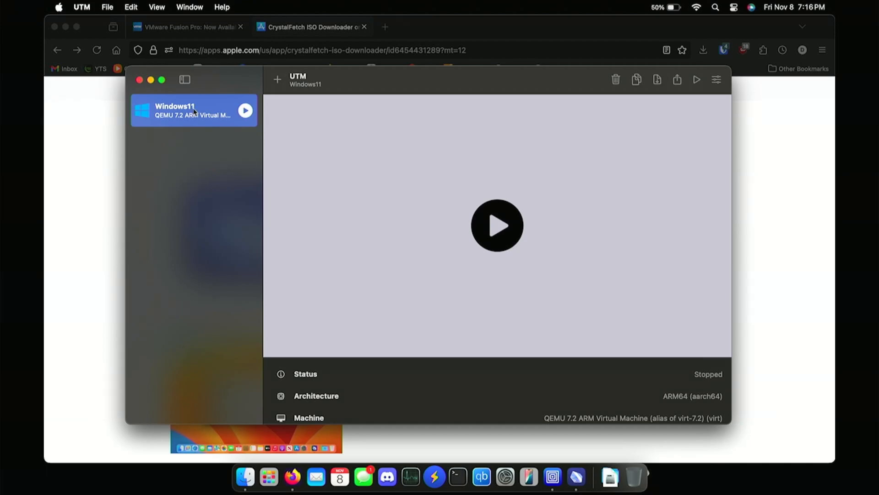
{"action": "left_click", "coordinate": [511, 221]}
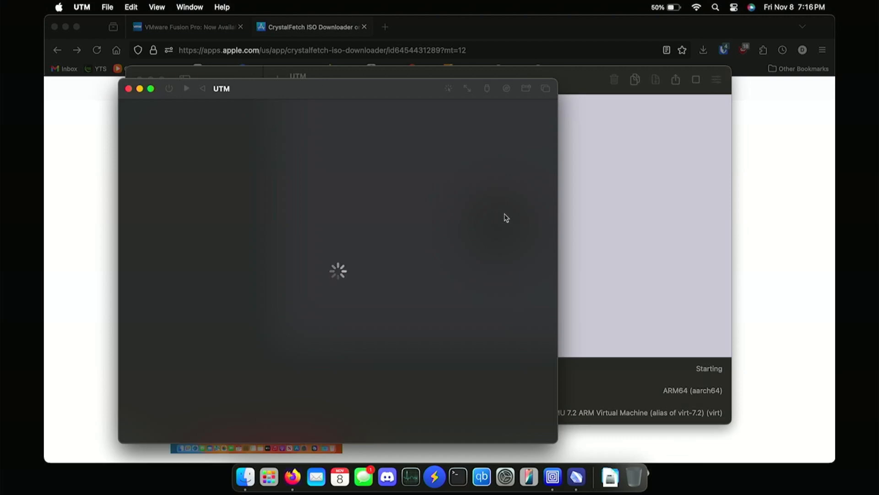
{"action": "left_click", "coordinate": [151, 89]}
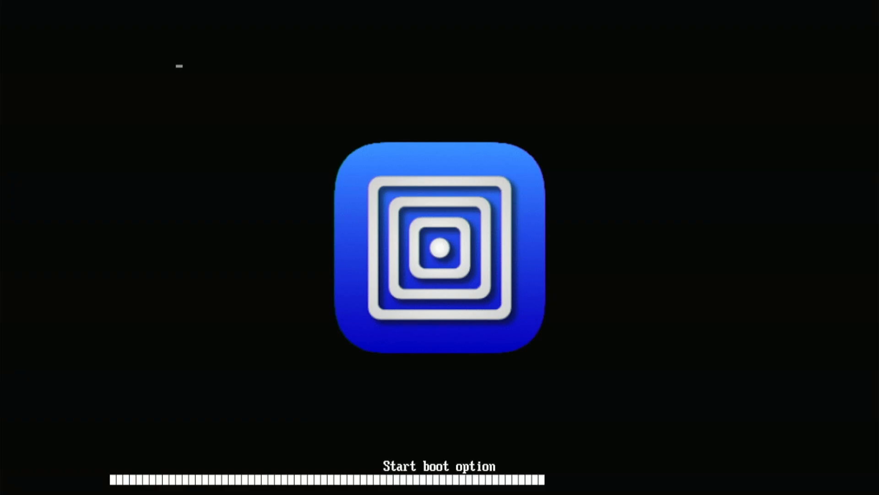
{"action": "key", "text": "Return"}
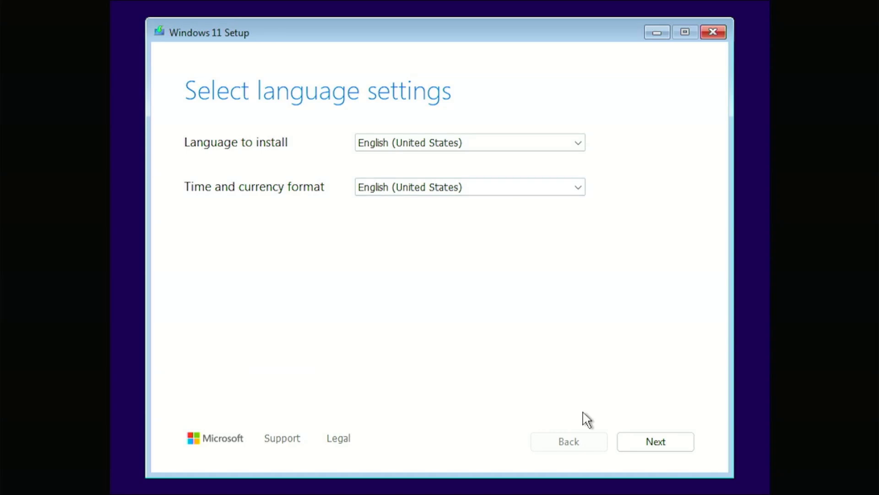
Step: Accept English (United States) as language and US as keyboard in Windows 11 Setup, and continue without a product key
{"action": "left_click", "coordinate": [627, 434]}
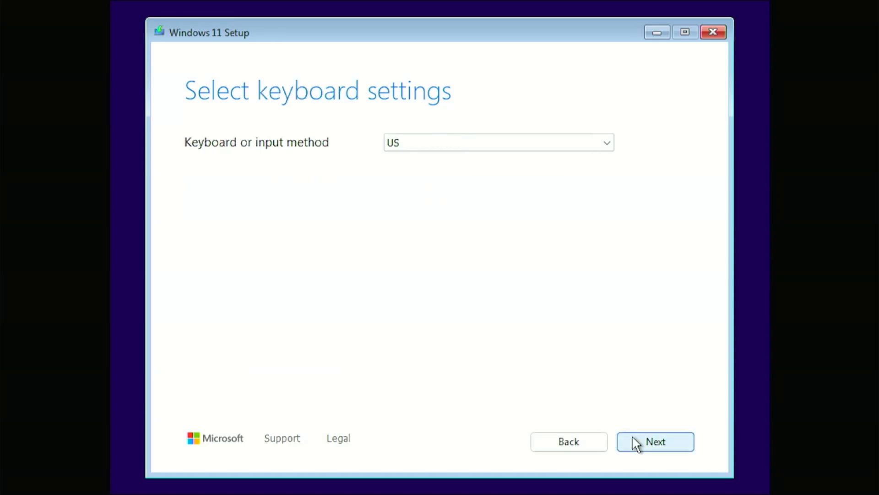
{"action": "left_click", "coordinate": [632, 437]}
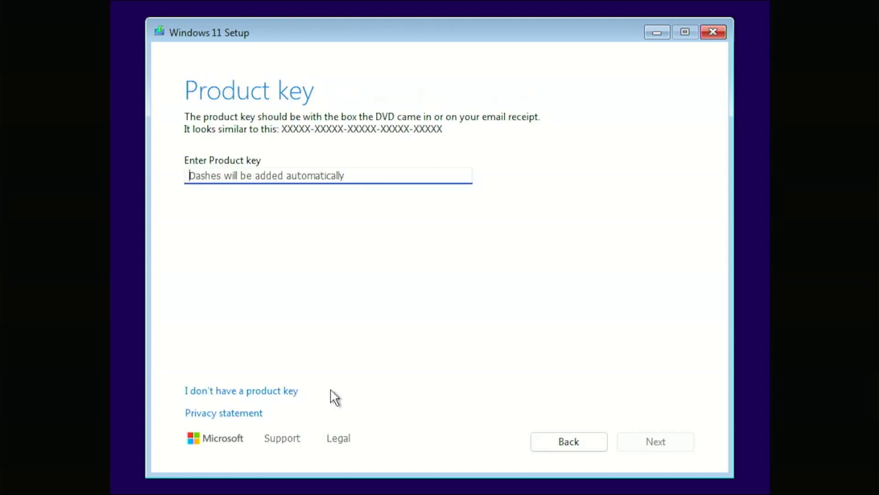
{"action": "left_click", "coordinate": [284, 392]}
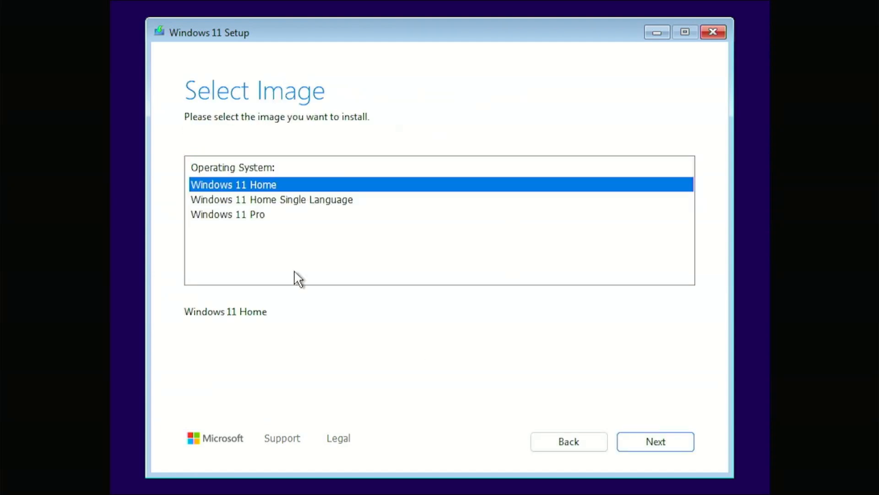
Step: Select the Windows 11 Pro image, accept its license terms and choose the Disk 0 unallocated space as install location
{"action": "left_click", "coordinate": [258, 215]}
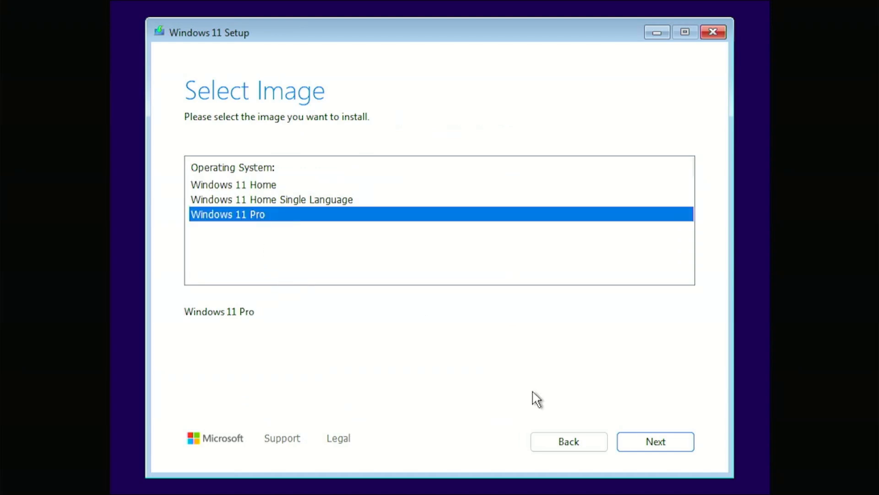
{"action": "left_click", "coordinate": [647, 440]}
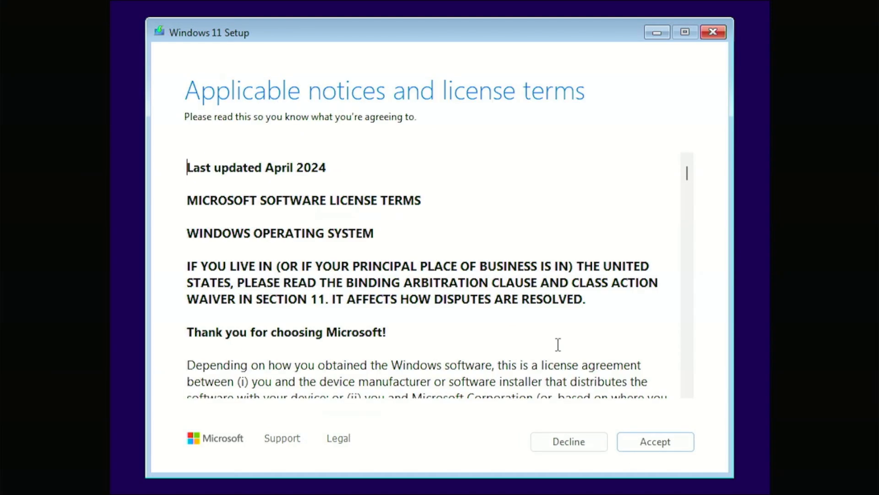
{"action": "left_click", "coordinate": [647, 444]}
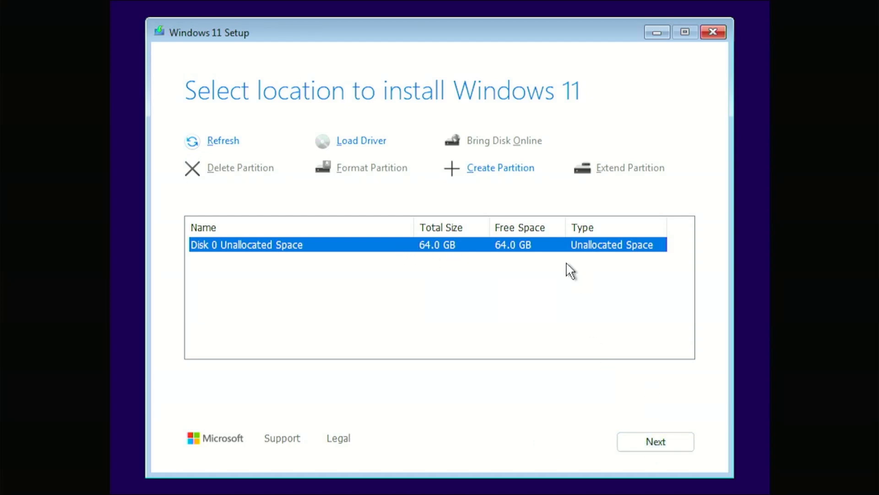
{"action": "left_click", "coordinate": [640, 442]}
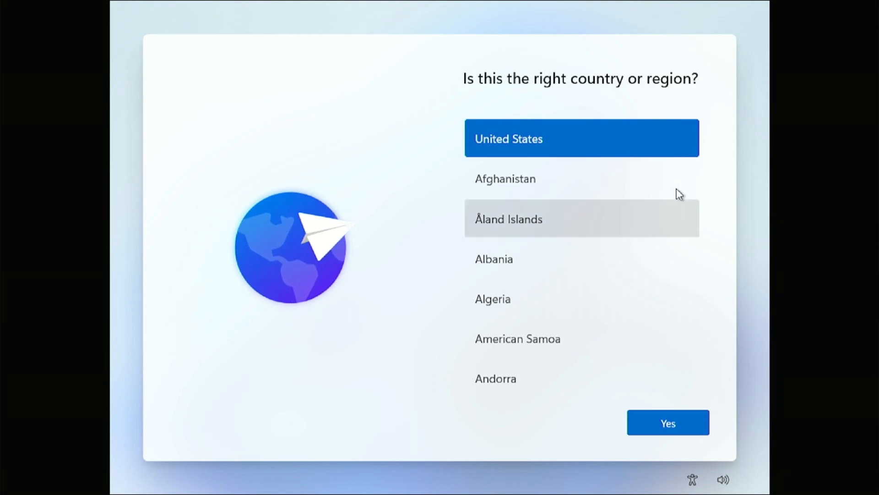
Step: Confirm United States as the region and US as the keyboard layout, skipping a second layout
{"action": "left_click", "coordinate": [669, 417]}
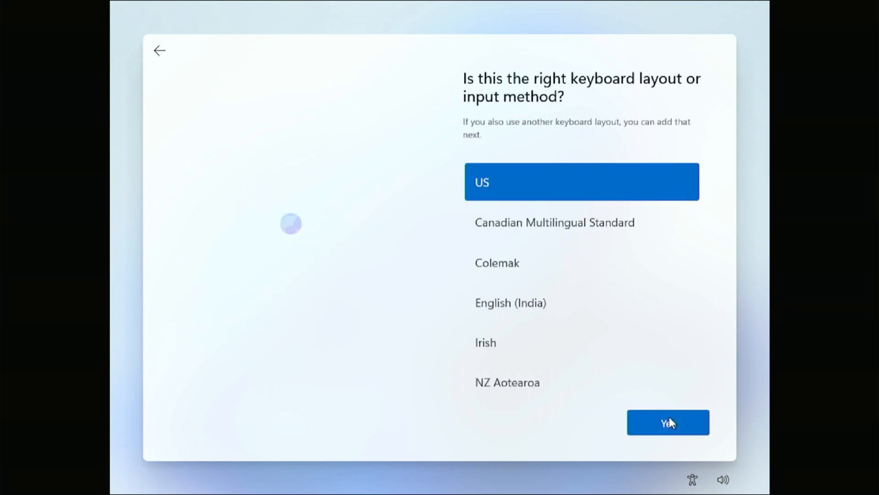
{"action": "left_click", "coordinate": [671, 414]}
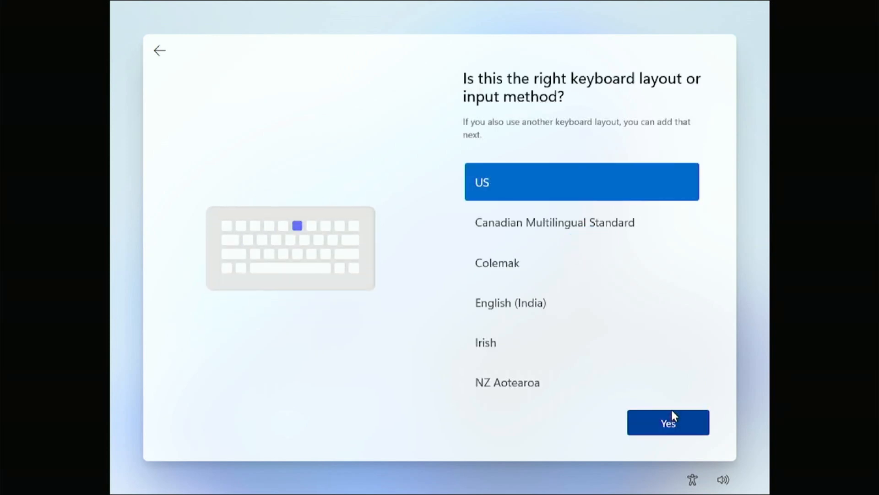
{"action": "left_click", "coordinate": [658, 439]}
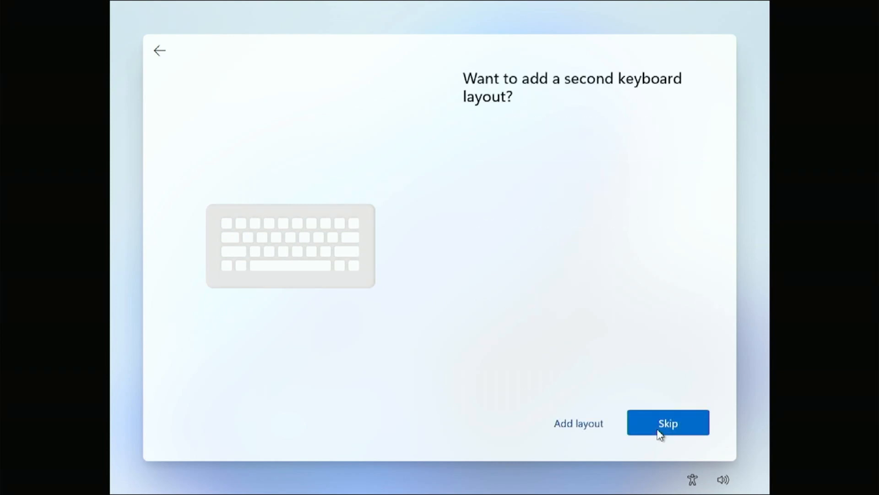
{"action": "left_click", "coordinate": [657, 430]}
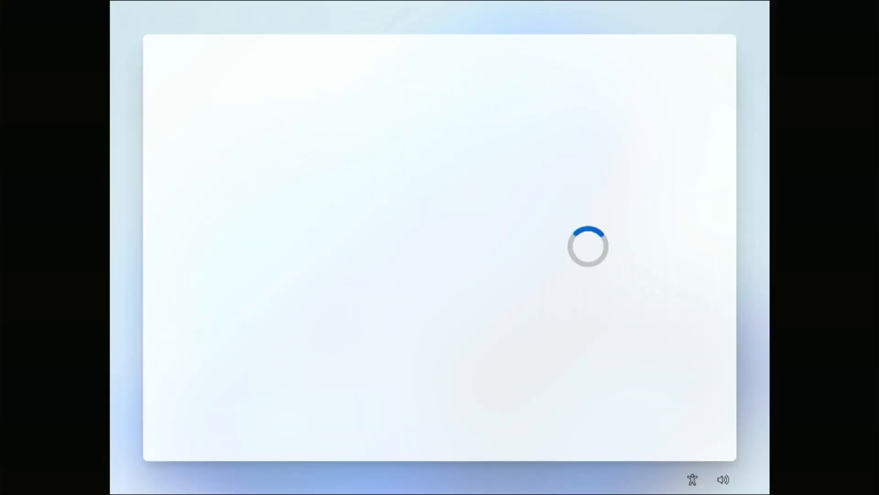
Step: Set the device user name to AbsoluteTech and continue with a blank password
{"action": "type", "text": "Abs"}
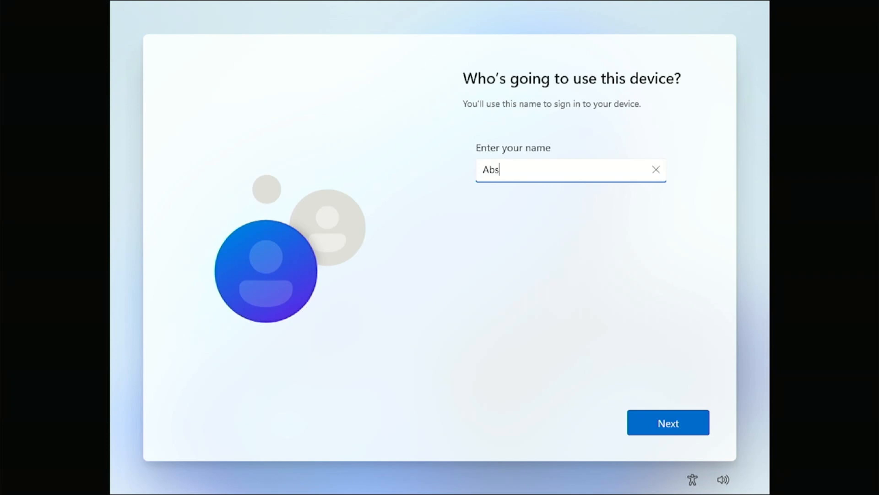
{"action": "type", "text": "oluteTefh"}
{"action": "key", "text": "BackSpace"}
{"action": "key", "text": "BackSpace"}
{"action": "type", "text": "ech"}
{"action": "key", "text": "BackSpace"}
{"action": "key", "text": "BackSpace"}
{"action": "key", "text": "BackSpace"}
{"action": "type", "text": "c"}
{"action": "key", "text": "Return"}
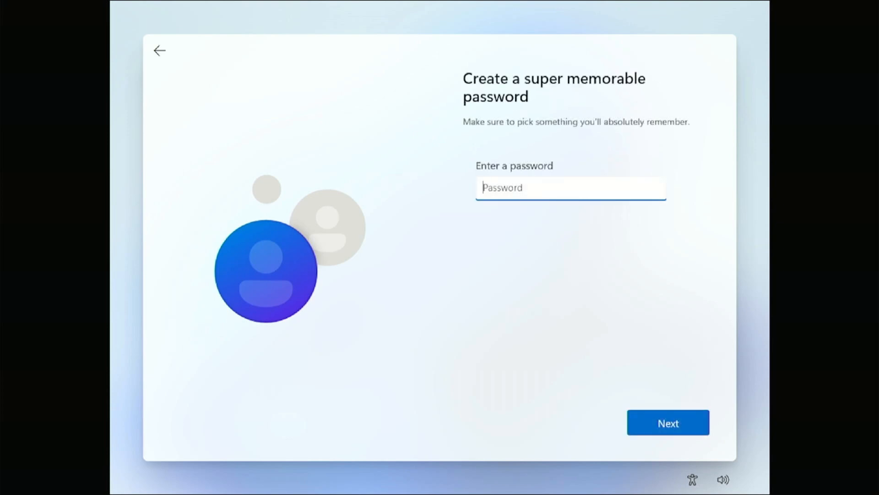
{"action": "key", "text": "Return"}
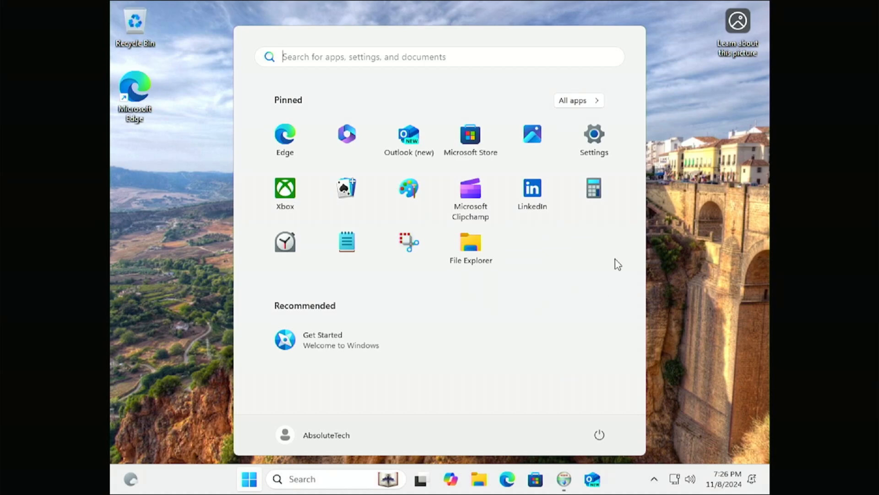
Step: Dismiss the Start menu and install UTM Guest Tools, agreeing to the license terms
{"action": "left_click", "coordinate": [681, 163]}
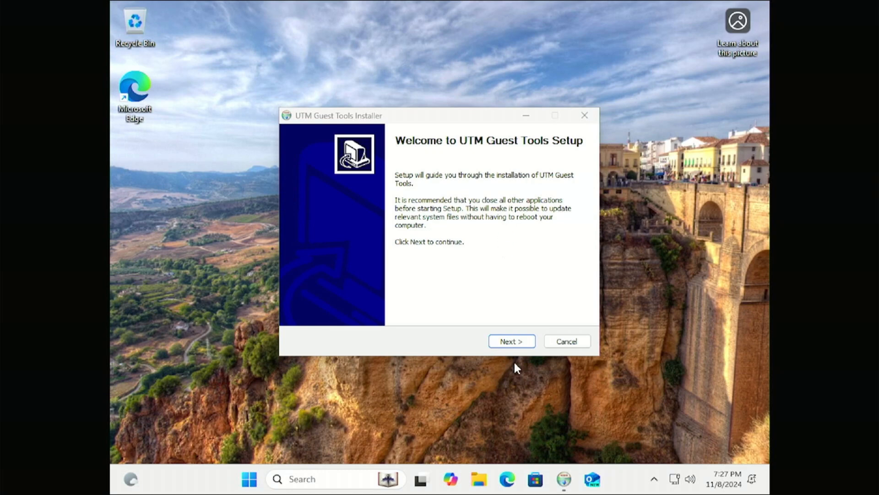
{"action": "left_click", "coordinate": [514, 344]}
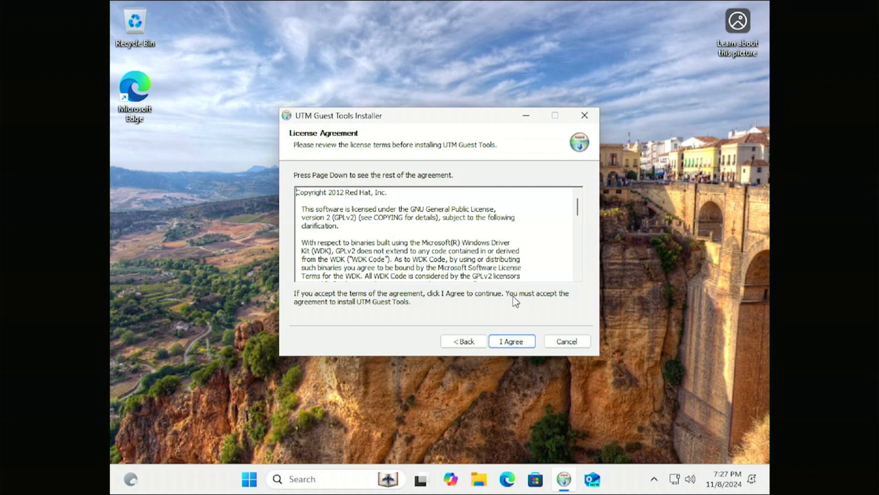
{"action": "left_click", "coordinate": [512, 341]}
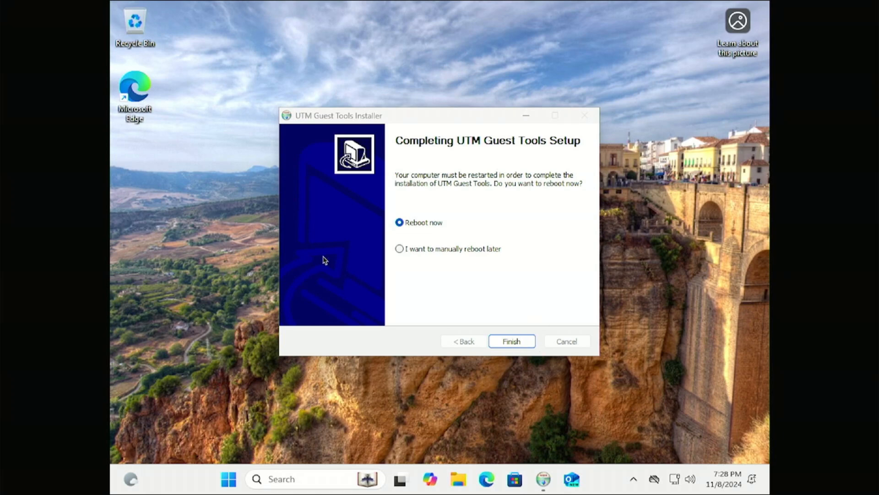
Step: Take the Windows11 virtual machine out of full screen and reset it, accepting the loss of unsaved state
{"action": "key", "text": "ctrl+Left"}
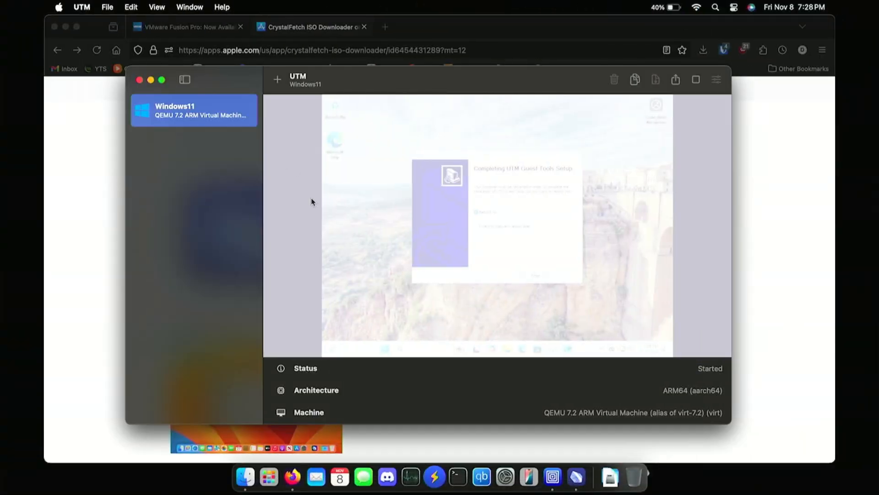
{"action": "key", "text": "ctrl+Right"}
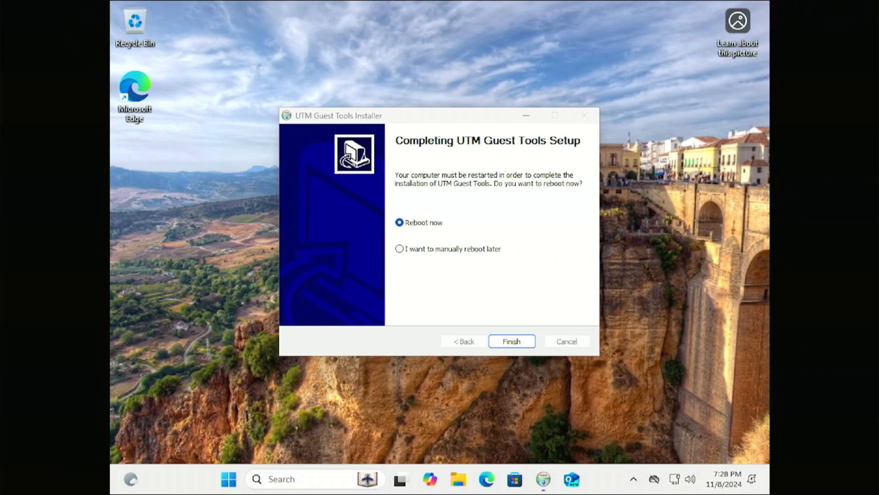
{"action": "mouse_move", "coordinate": [502, 3]}
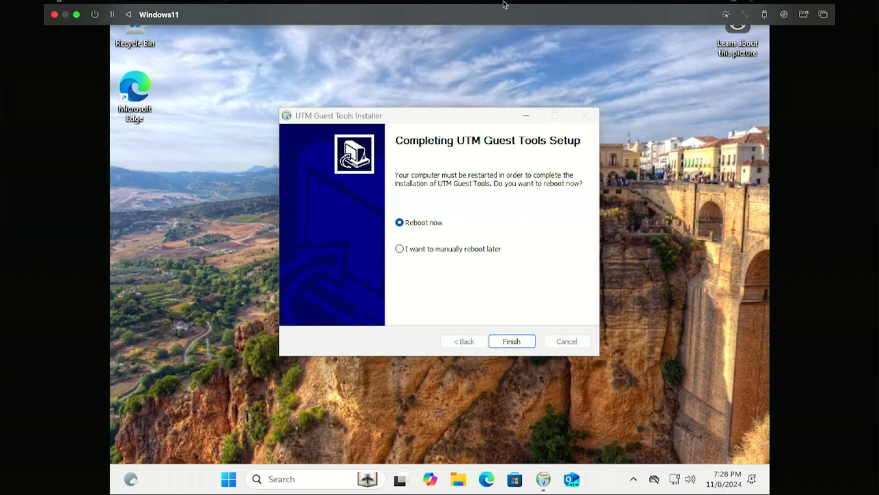
{"action": "left_click", "coordinate": [76, 25]}
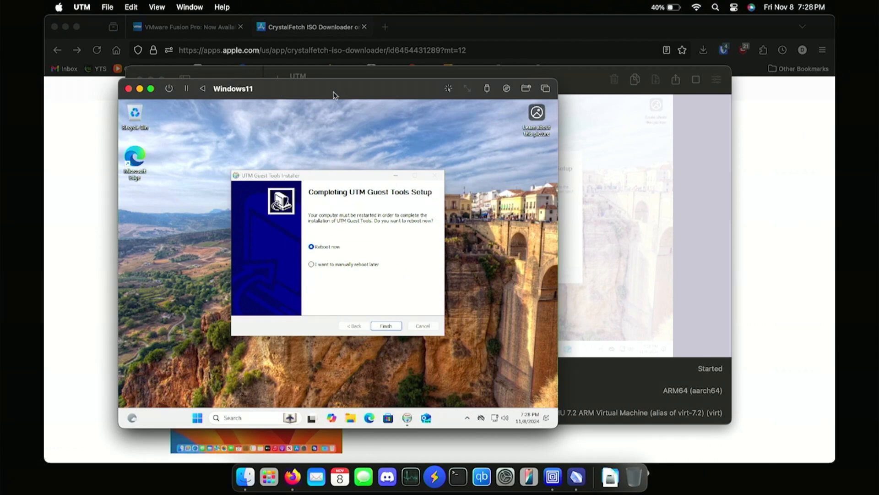
{"action": "left_click", "coordinate": [169, 88]}
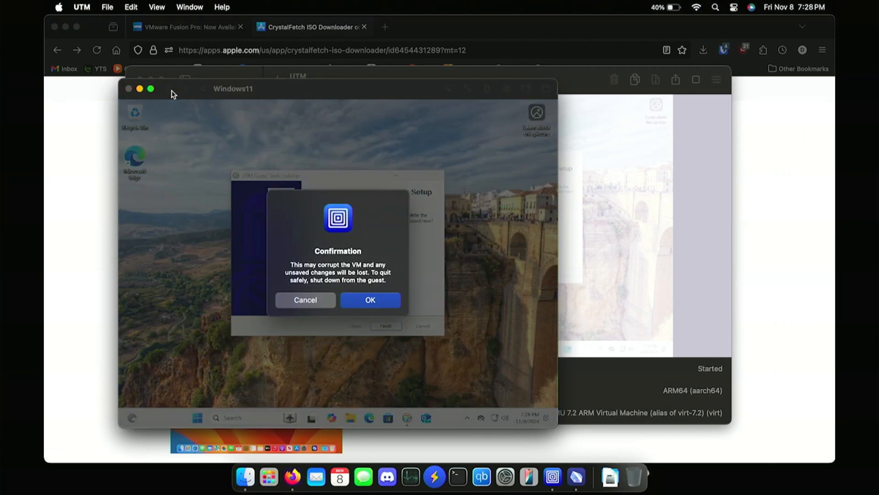
{"action": "left_click", "coordinate": [309, 298]}
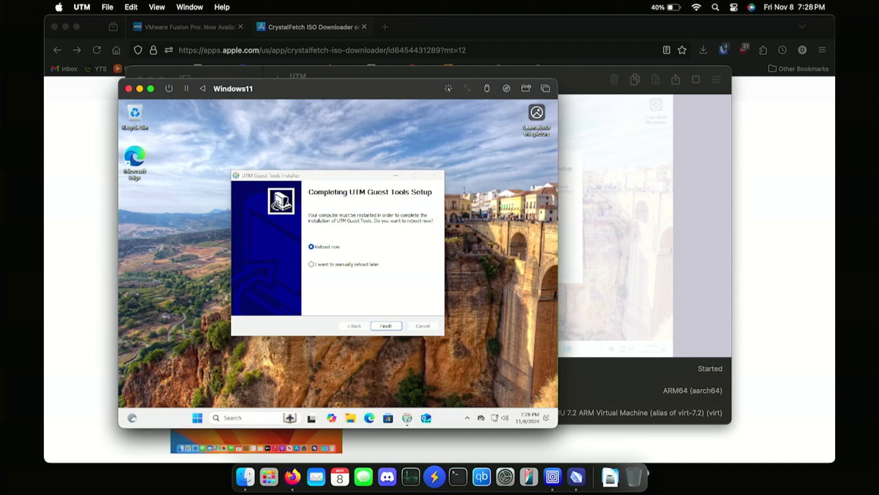
{"action": "left_click", "coordinate": [203, 90]}
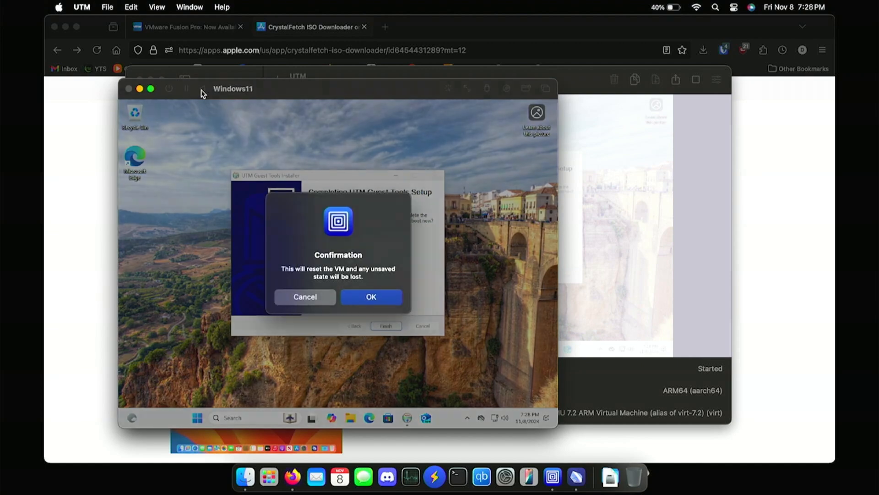
{"action": "left_click", "coordinate": [357, 296]}
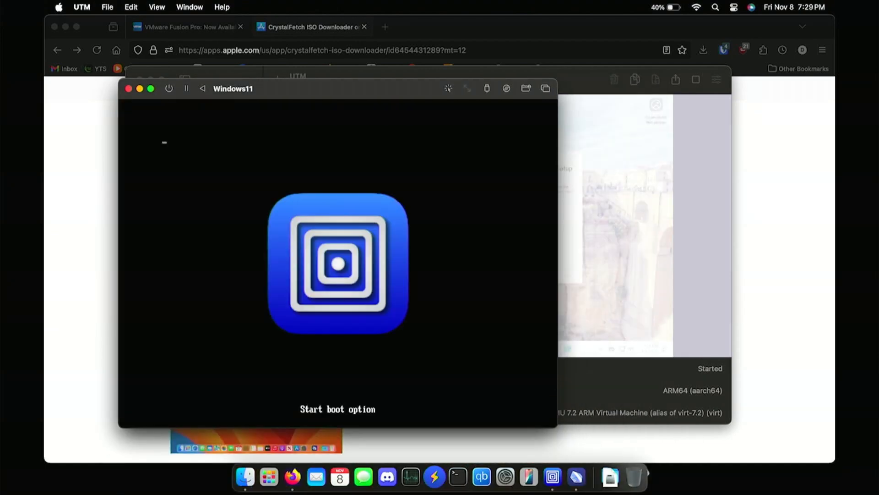
Step: Move the Windows11 virtual machine window up the desktop and switch it to full screen
{"action": "left_click_drag", "start_coordinate": [387, 93], "coordinate": [428, 53]}
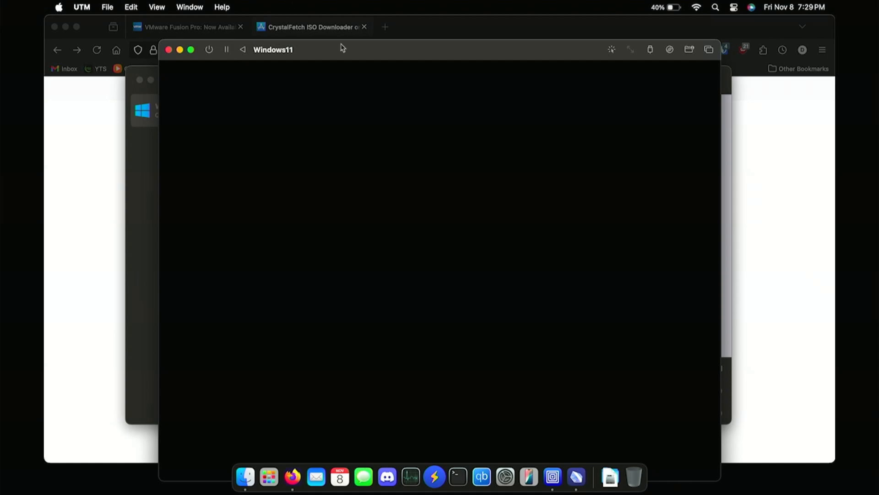
{"action": "left_click_drag", "start_coordinate": [343, 55], "coordinate": [340, 10]}
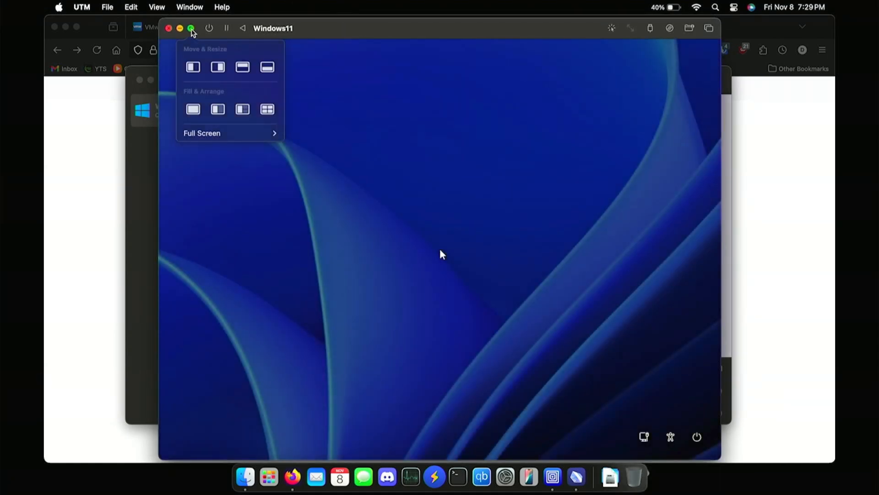
{"action": "left_click", "coordinate": [191, 29]}
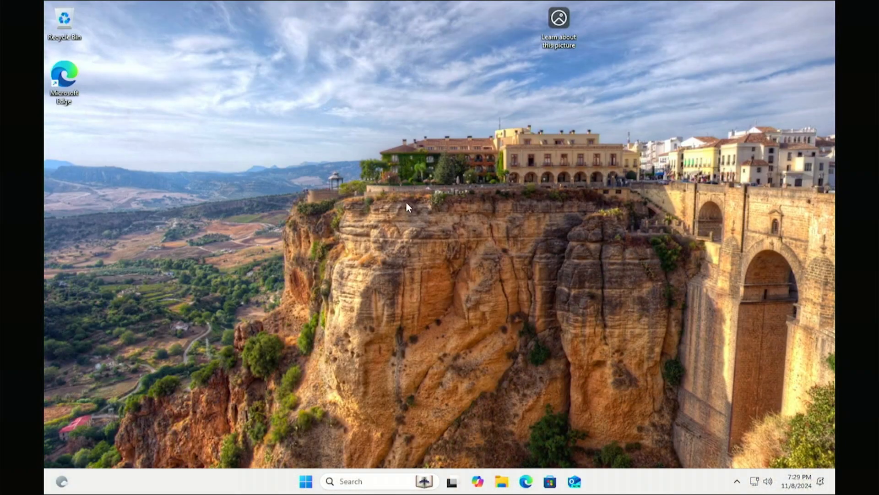
{"action": "left_click", "coordinate": [735, 481]}
{"action": "left_click", "coordinate": [735, 482]}
{"action": "left_click", "coordinate": [307, 481]}
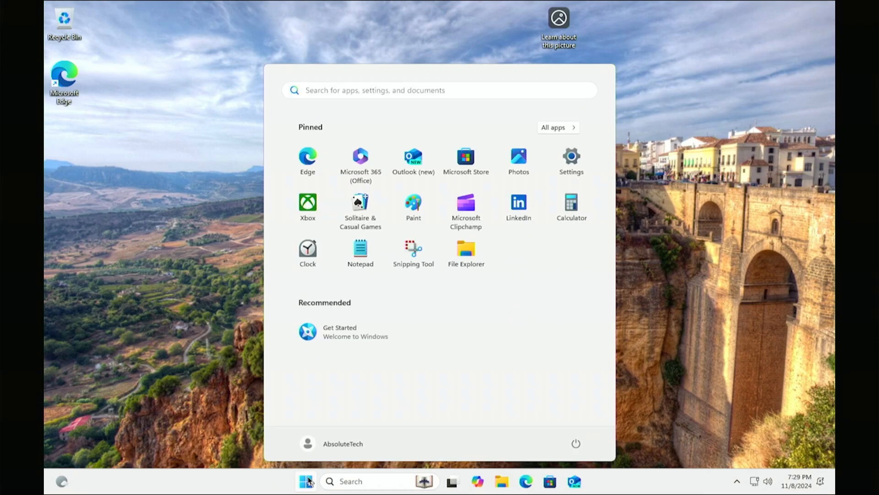
{"action": "left_click", "coordinate": [307, 481]}
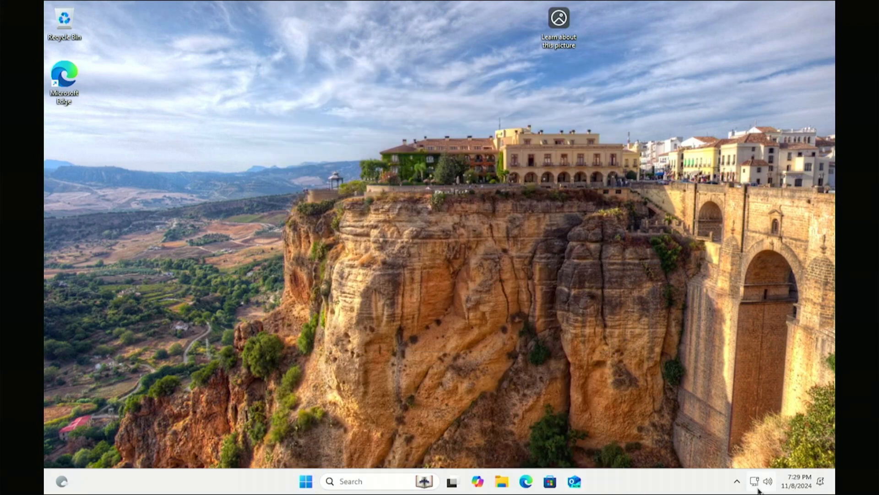
{"action": "left_click", "coordinate": [720, 485]}
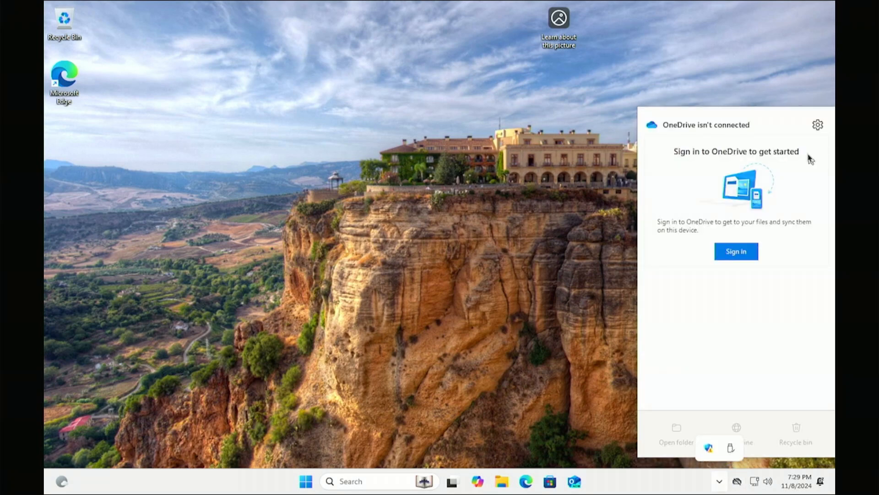
{"action": "left_click", "coordinate": [687, 82]}
{"action": "left_click", "coordinate": [719, 480]}
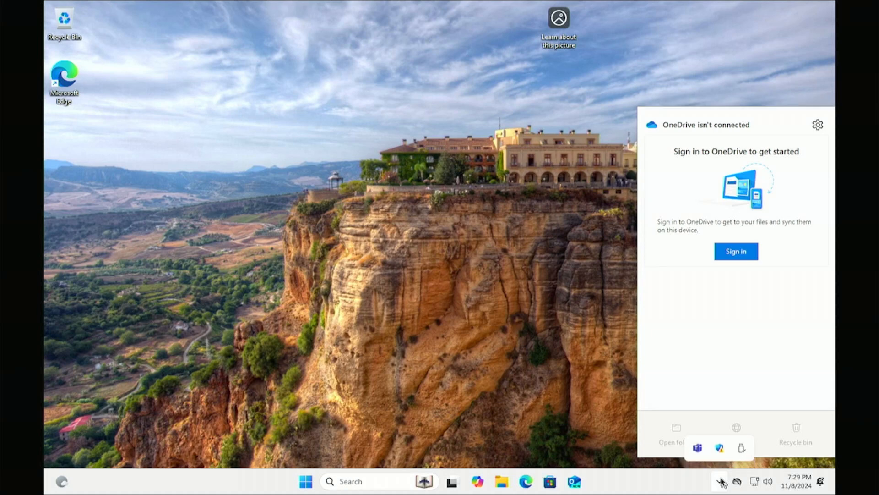
Step: Open Task Manager to check the running processes and resource usage, and close it
{"action": "right_click", "coordinate": [632, 482]}
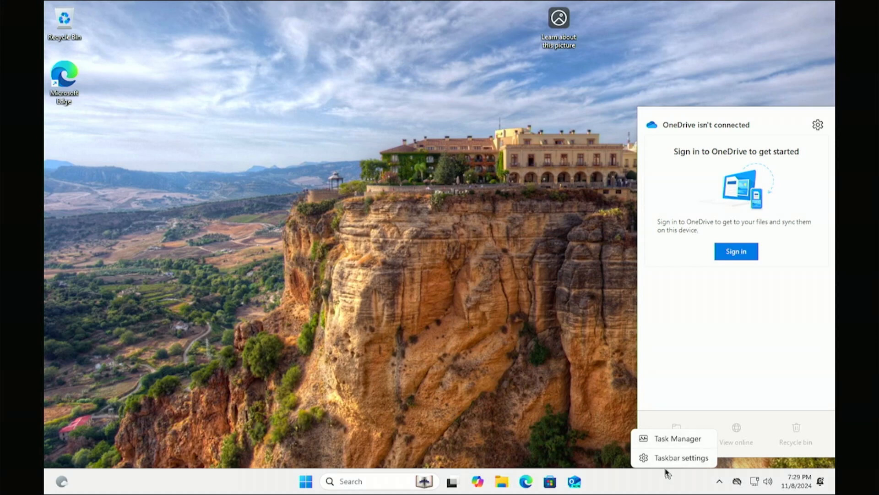
{"action": "left_click", "coordinate": [671, 440]}
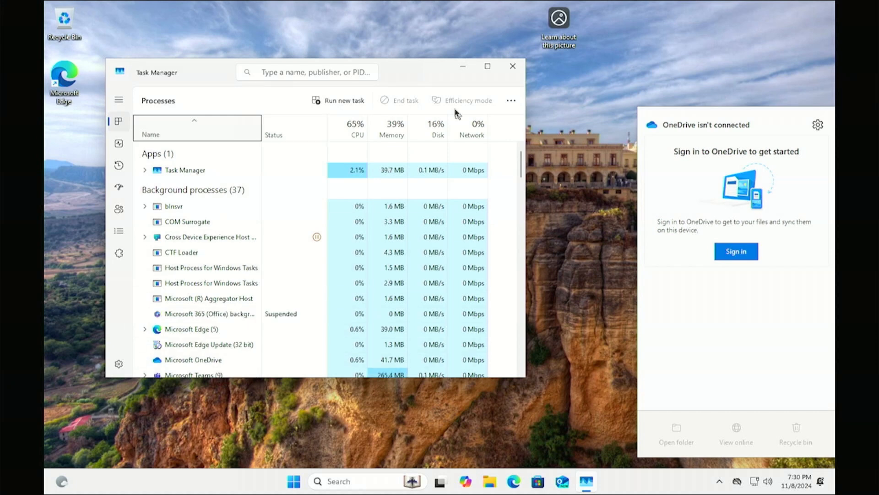
{"action": "left_click", "coordinate": [512, 67]}
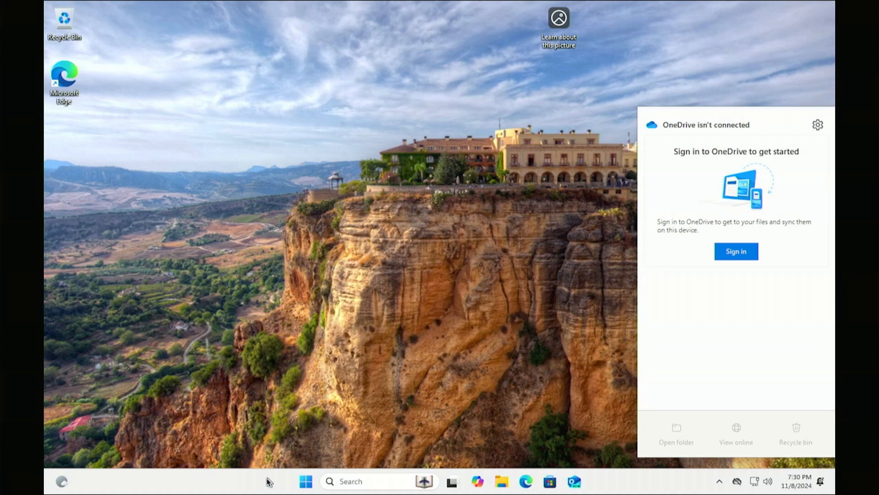
Step: Shut down Windows 11 from inside the virtual machine
{"action": "left_click", "coordinate": [302, 482]}
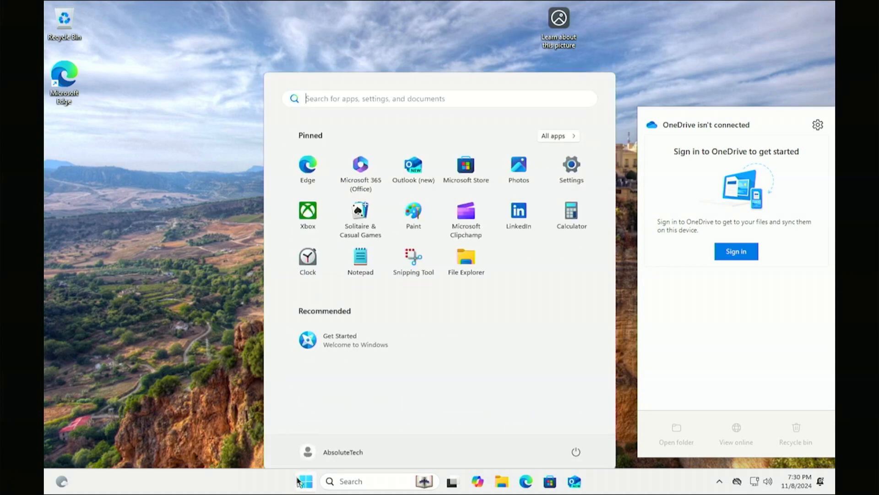
{"action": "left_click", "coordinate": [576, 441]}
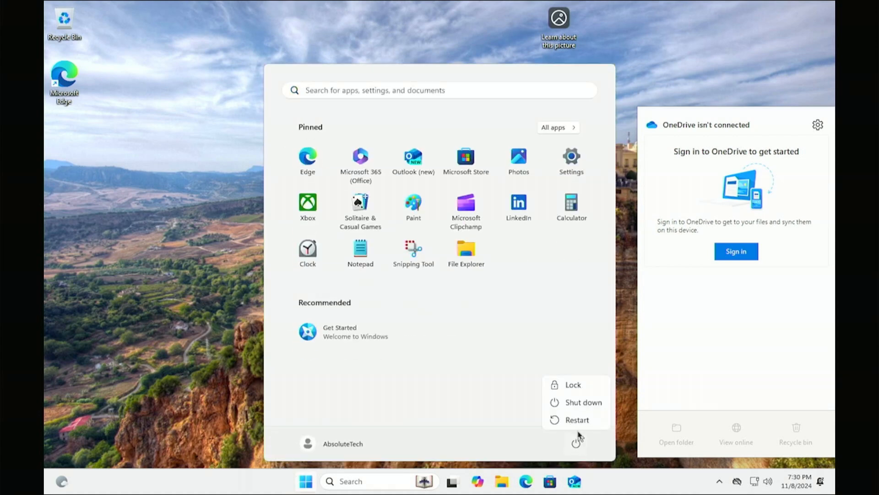
{"action": "left_click", "coordinate": [581, 403]}
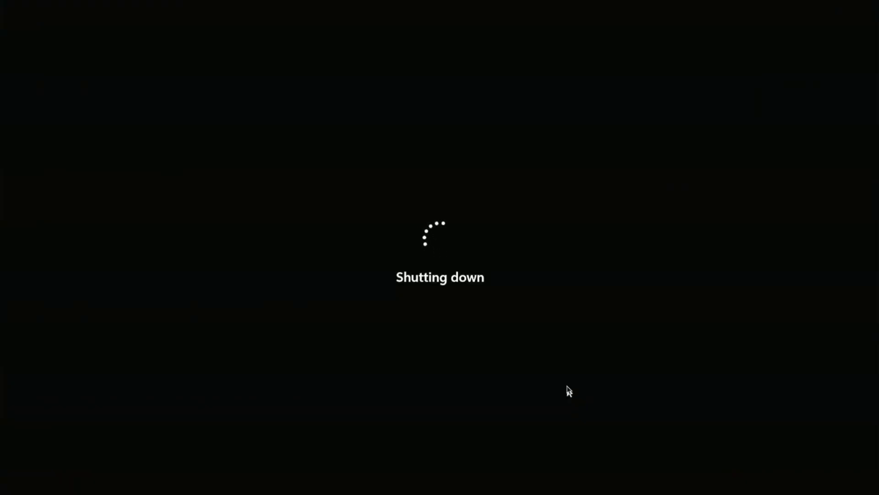